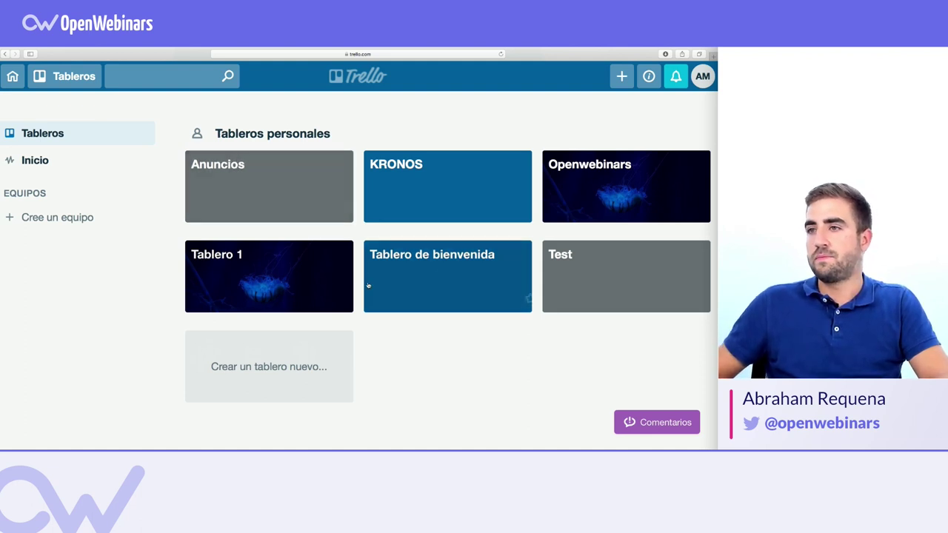
# - Create a new personal board titled "Mi tablero" with its visibility set to Privado
pyautogui.scroll(-3, 449, 337)
pyautogui.scroll(2, 447, 339)
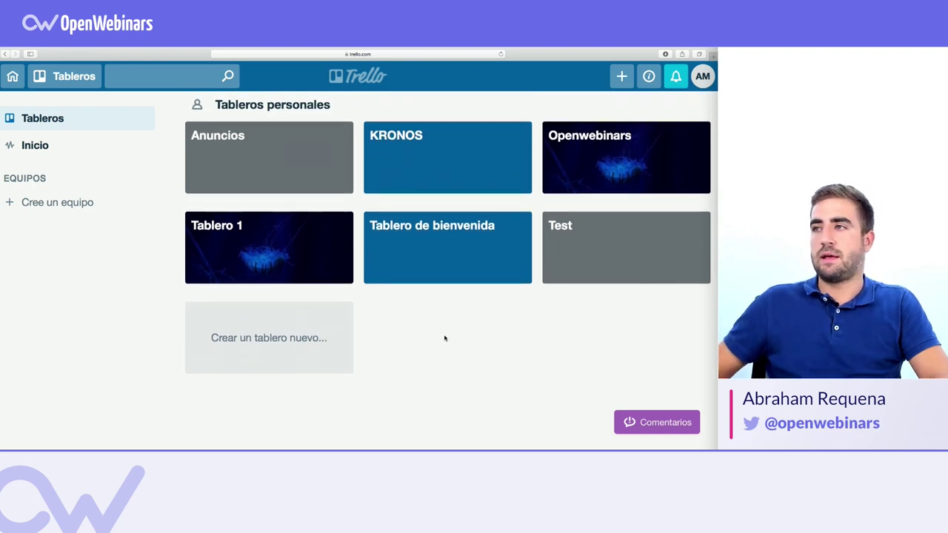
pyautogui.scroll(1, 444, 338)
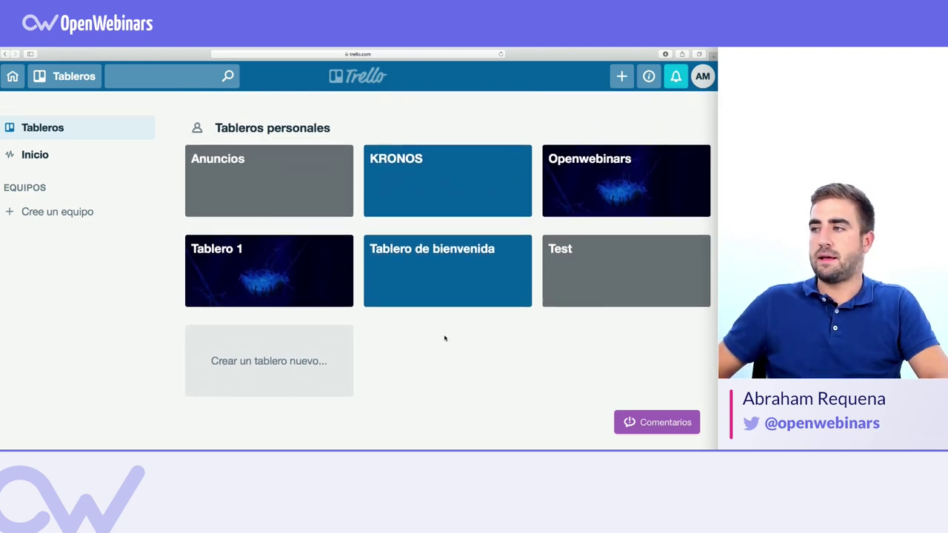
pyautogui.scroll(-5, 445, 338)
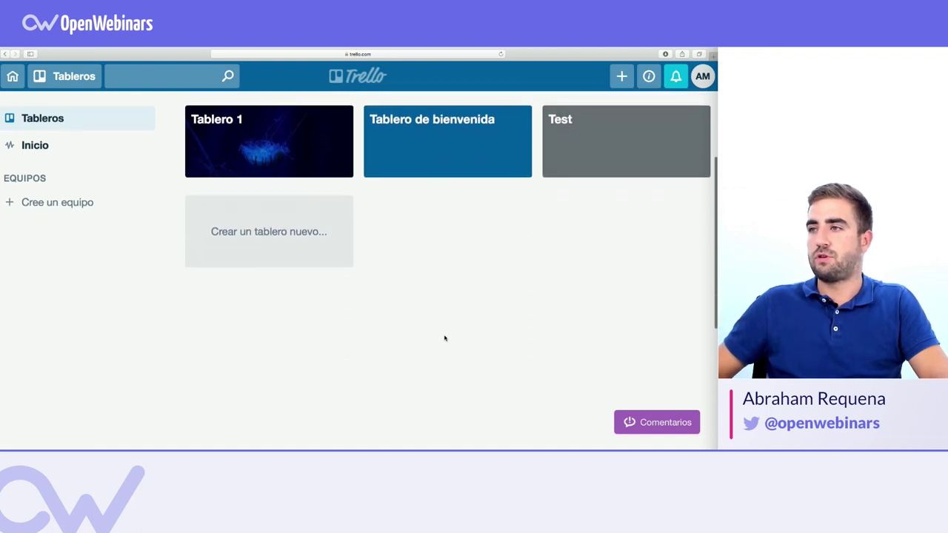
pyautogui.click(213, 215)
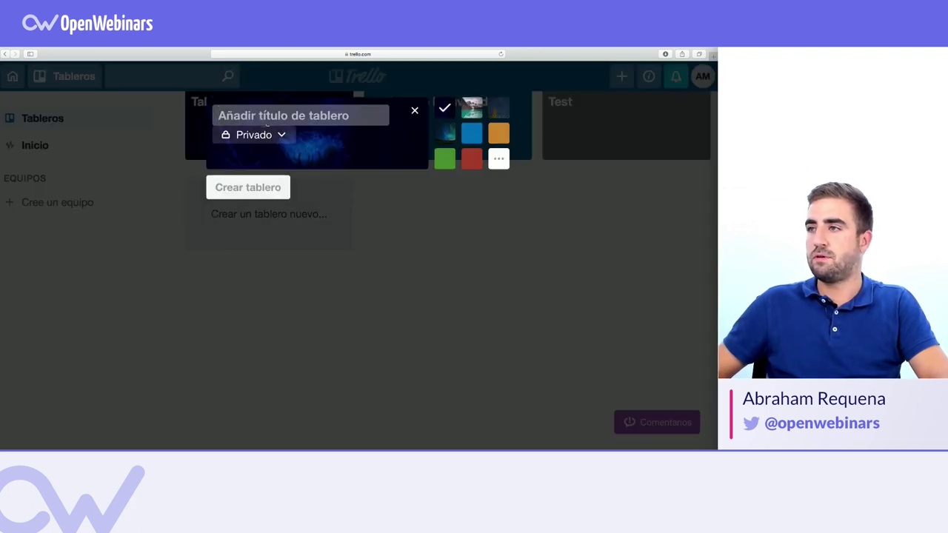
pyautogui.write('Mi tablero')
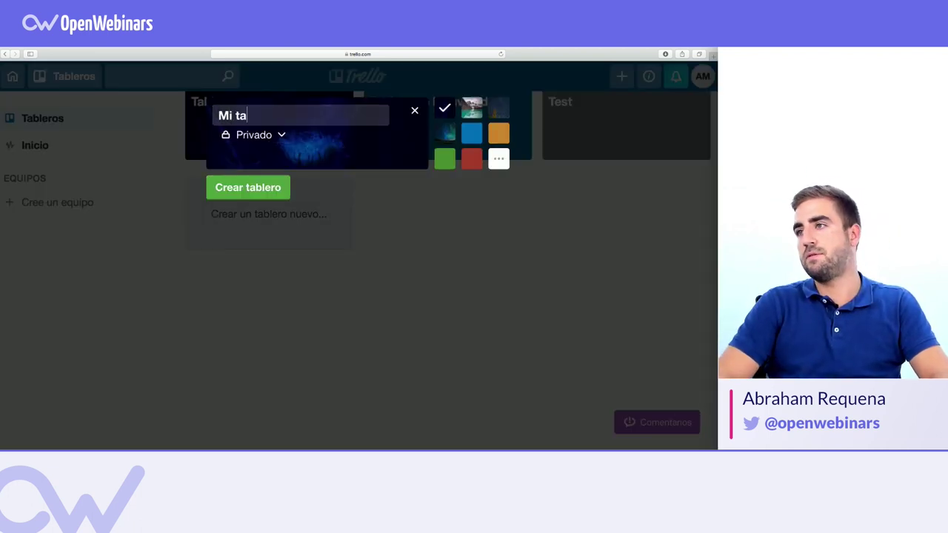
pyautogui.click(274, 135)
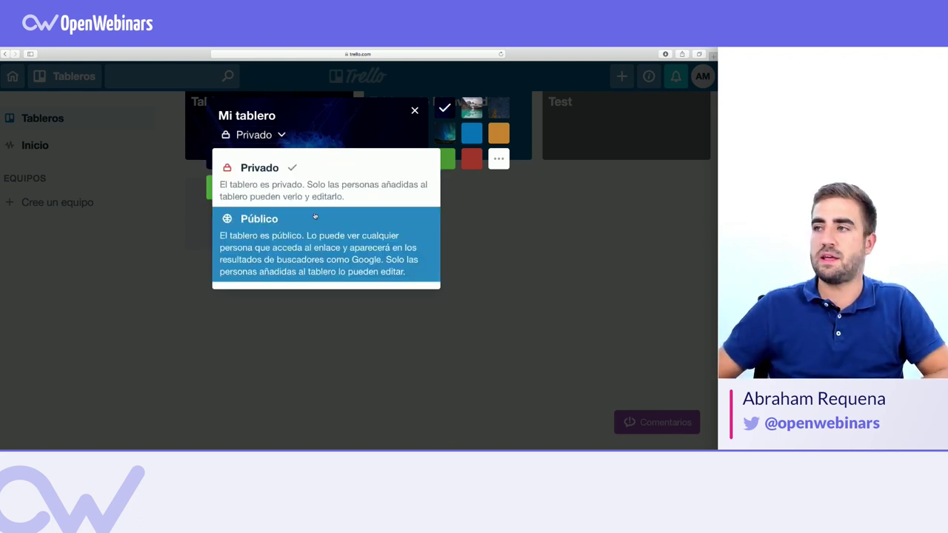
pyautogui.click(289, 169)
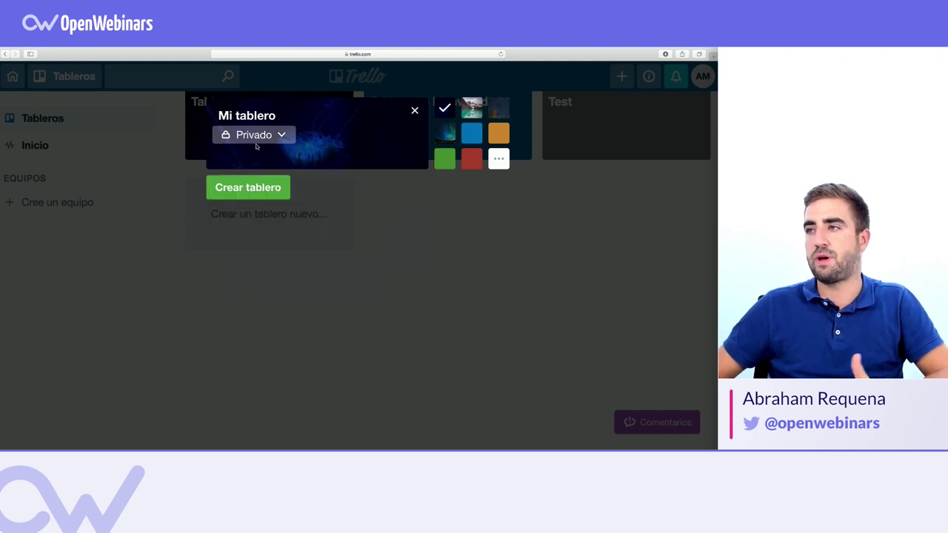
pyautogui.click(242, 189)
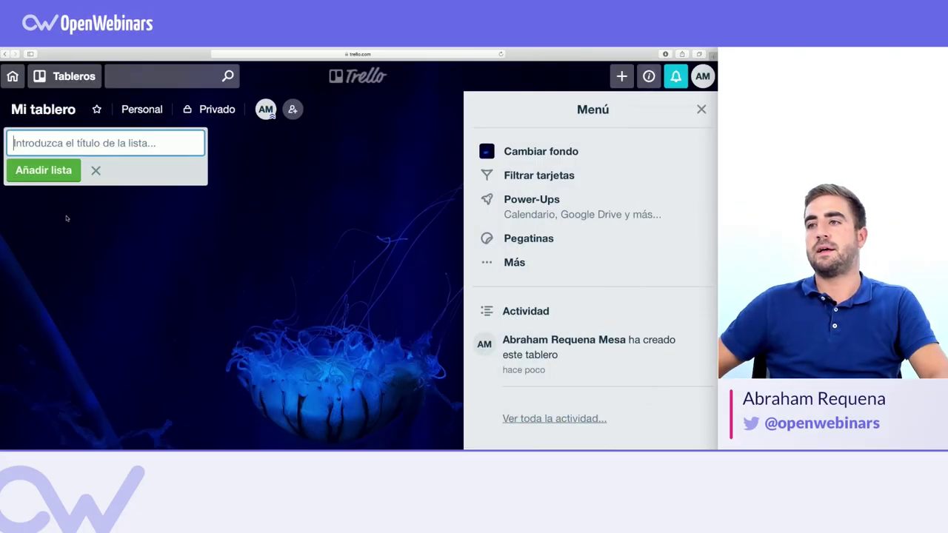
# - Add a first list titled "Pendiente" to the new board
pyautogui.write('Pe')
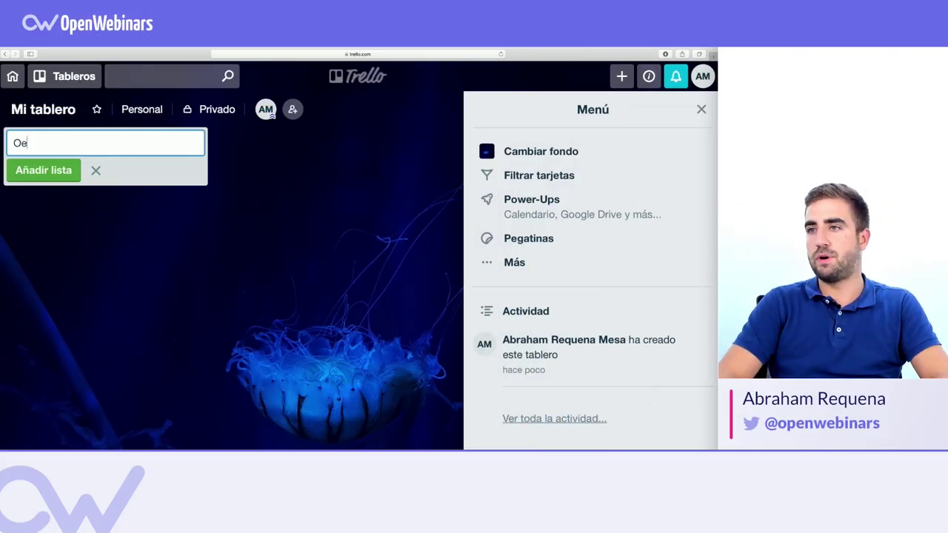
pyautogui.press('BackSpace')
pyautogui.press('BackSpace')
pyautogui.write('Pendiente')
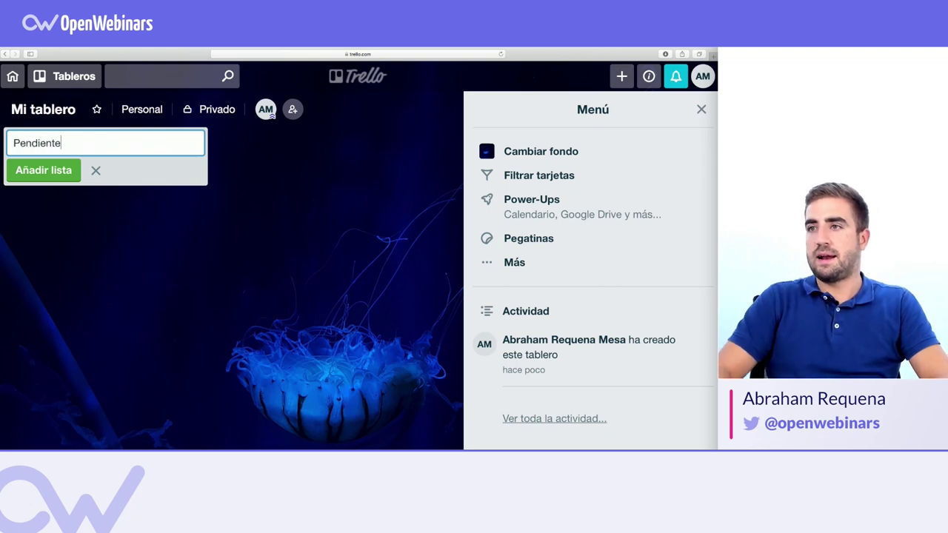
pyautogui.click(52, 169)
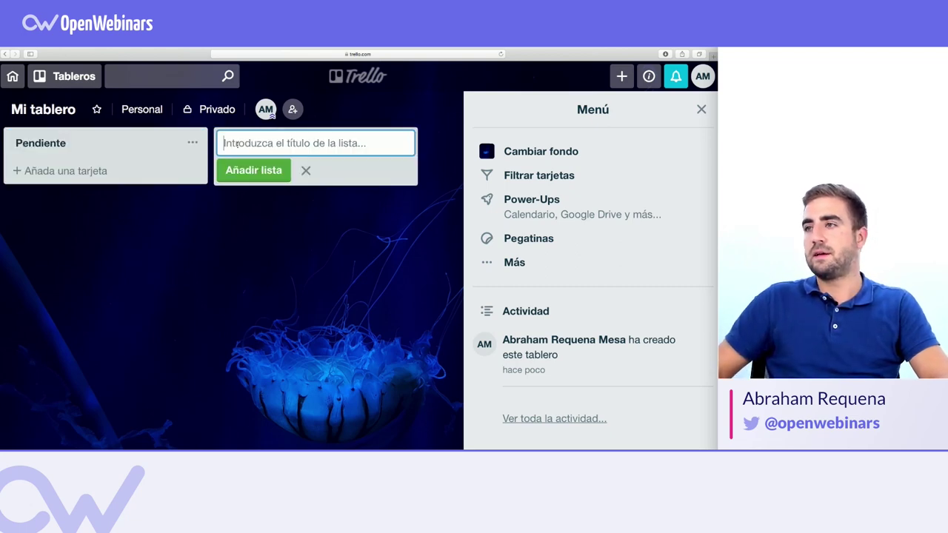
# - Add two more lists after Pendiente, titled "En curso" and "Terminado"
pyautogui.write('En curso')
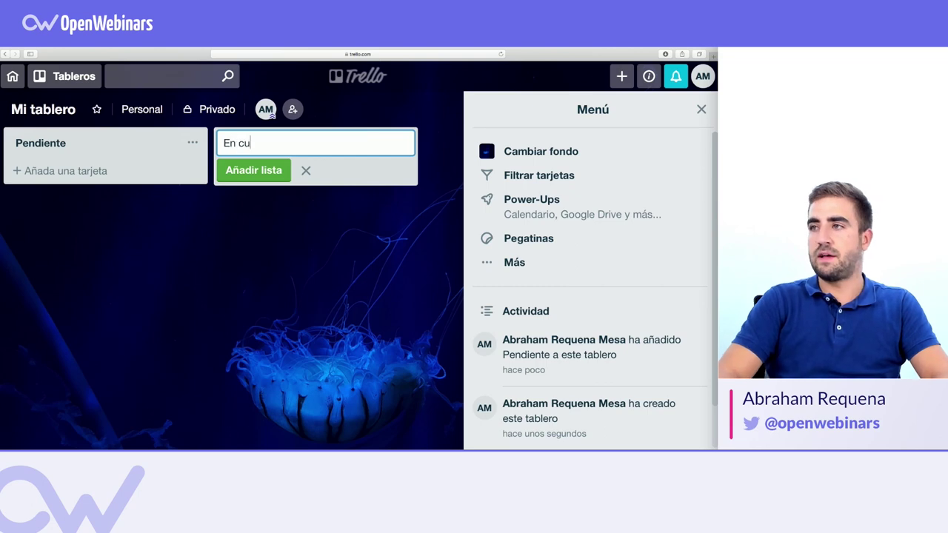
pyautogui.click(254, 166)
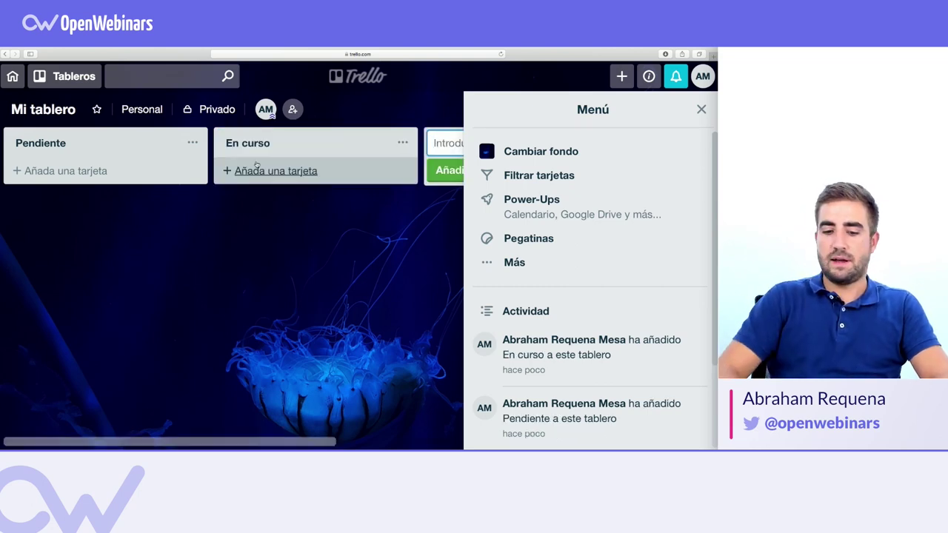
pyautogui.write('Terminado')
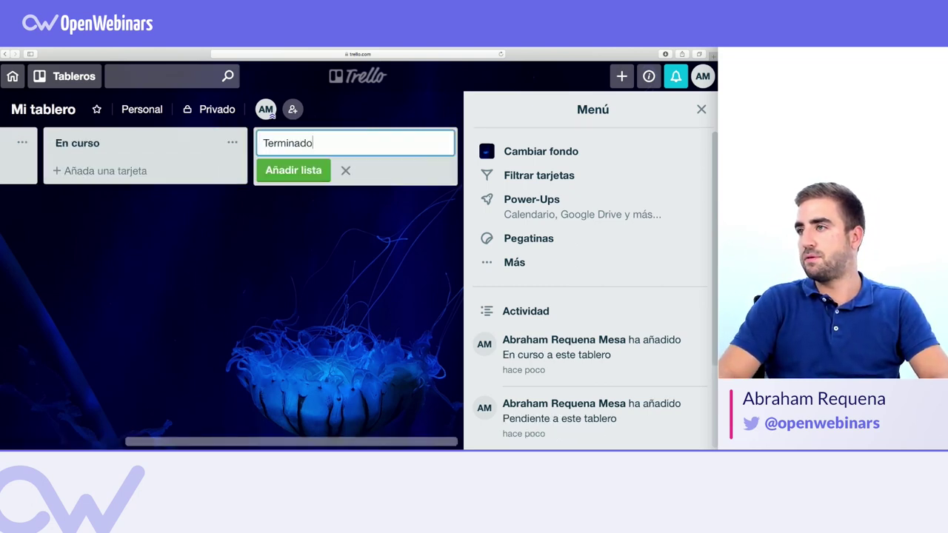
pyautogui.click(280, 175)
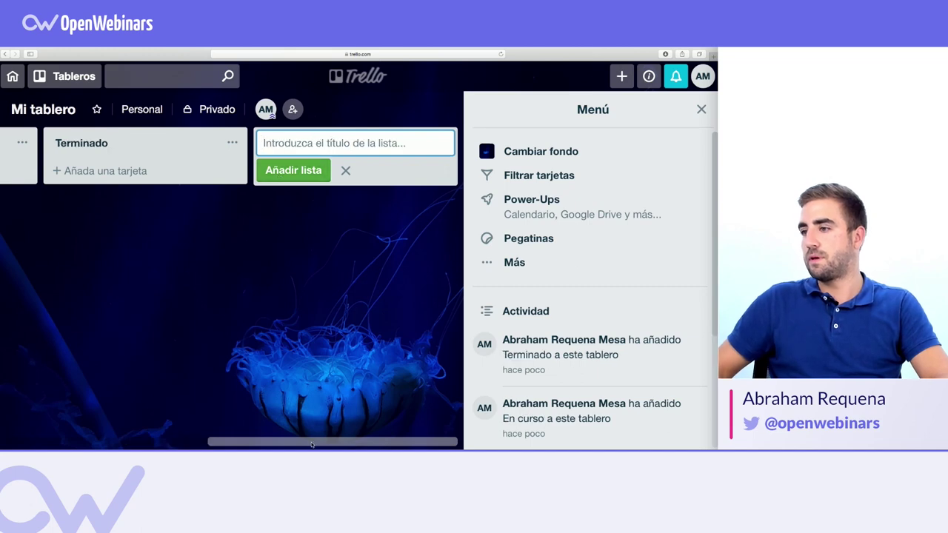
# - Add a card titled "Conectar la web a la BBDD" to the Pendiente list
pyautogui.moveTo(309, 443); pyautogui.dragTo(84, 446)
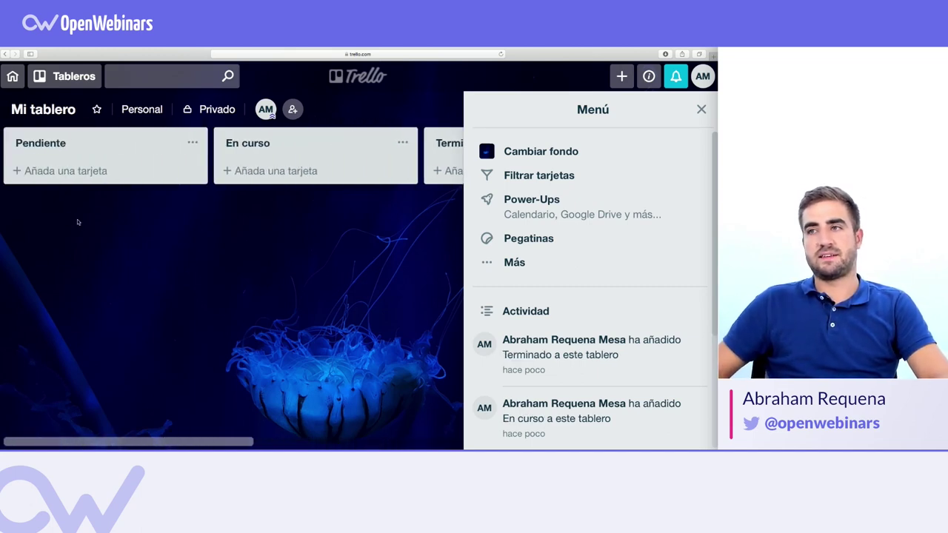
pyautogui.click(62, 179)
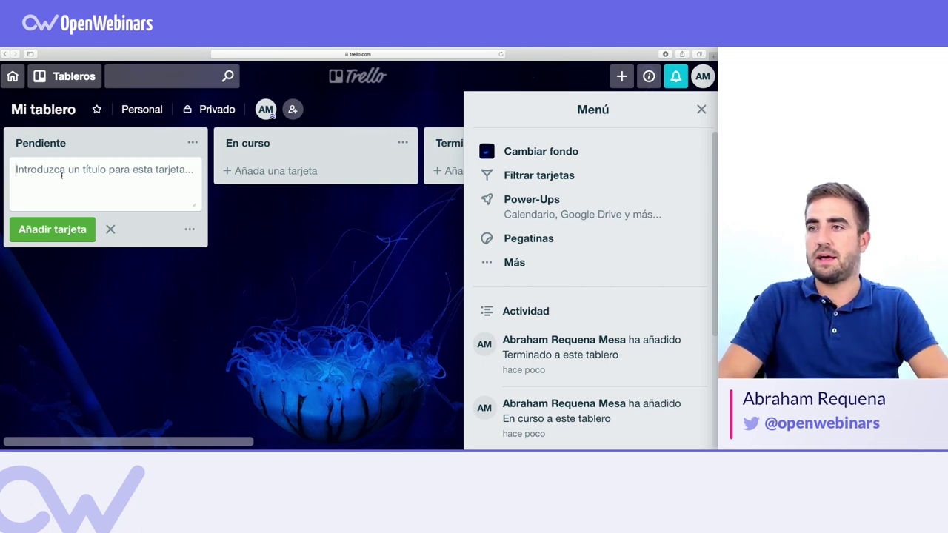
pyautogui.write('Conectar')
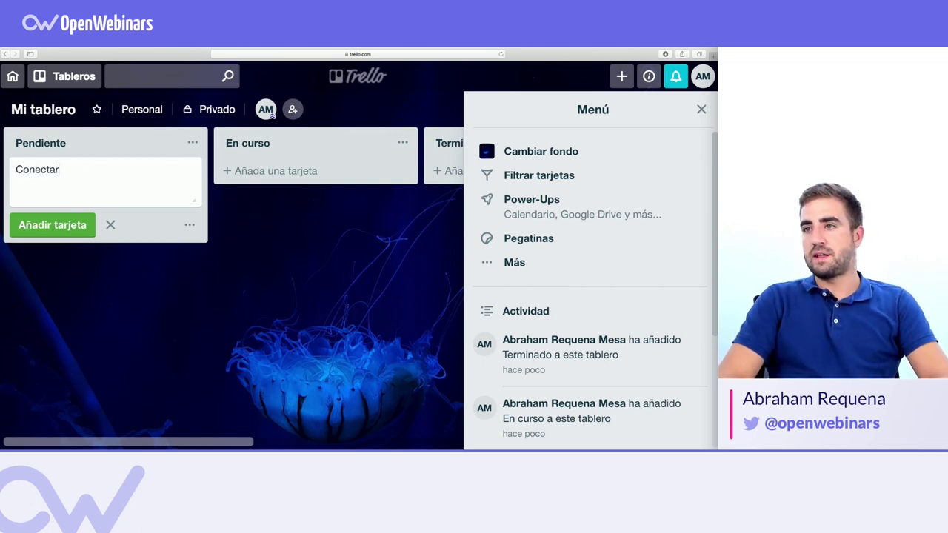
pyautogui.write(' la web a la B')
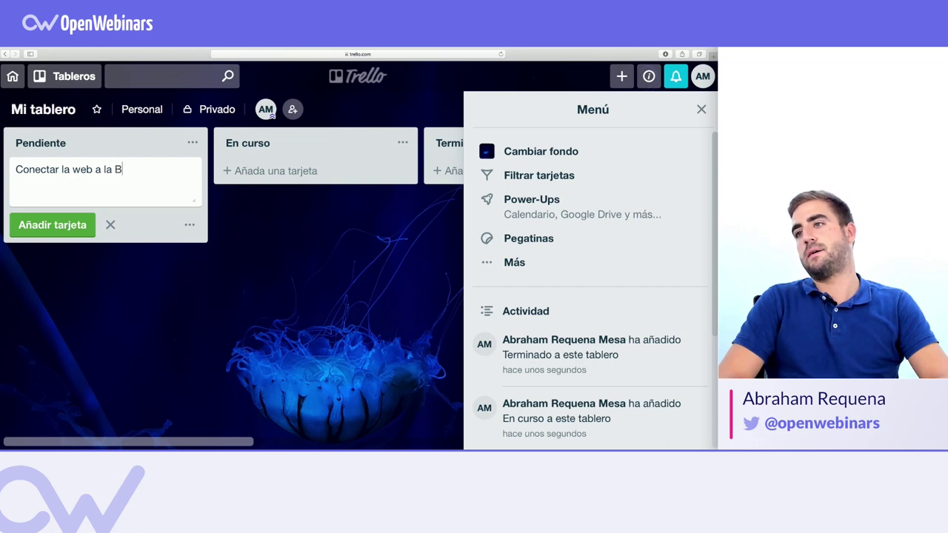
pyautogui.write('BDD')
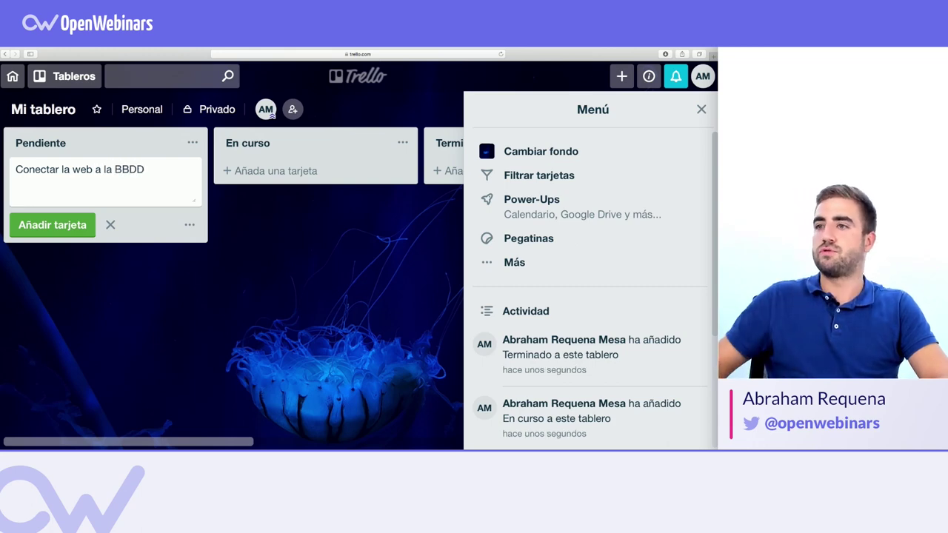
pyautogui.click(62, 226)
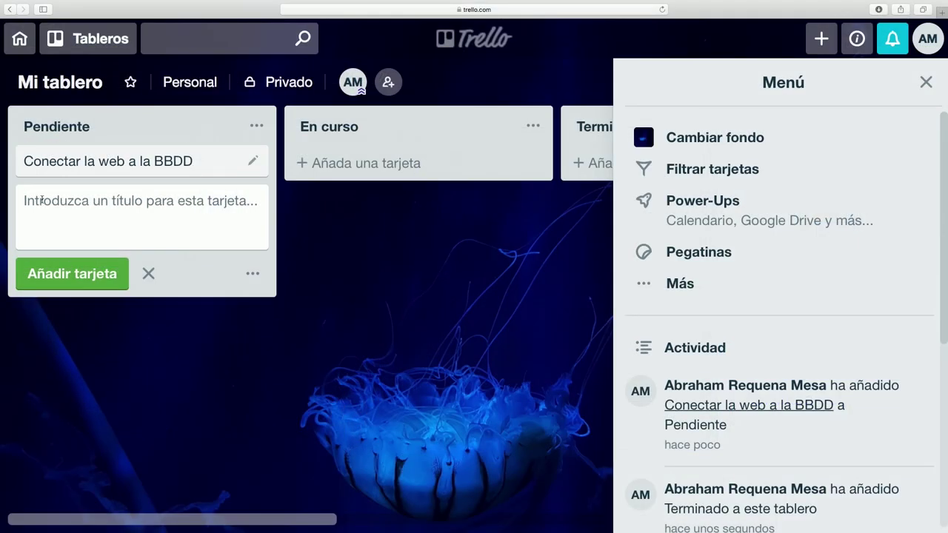
# - Add a second card to the Pendiente list titled "Crear modelo BBDD"
pyautogui.write('Crear es')
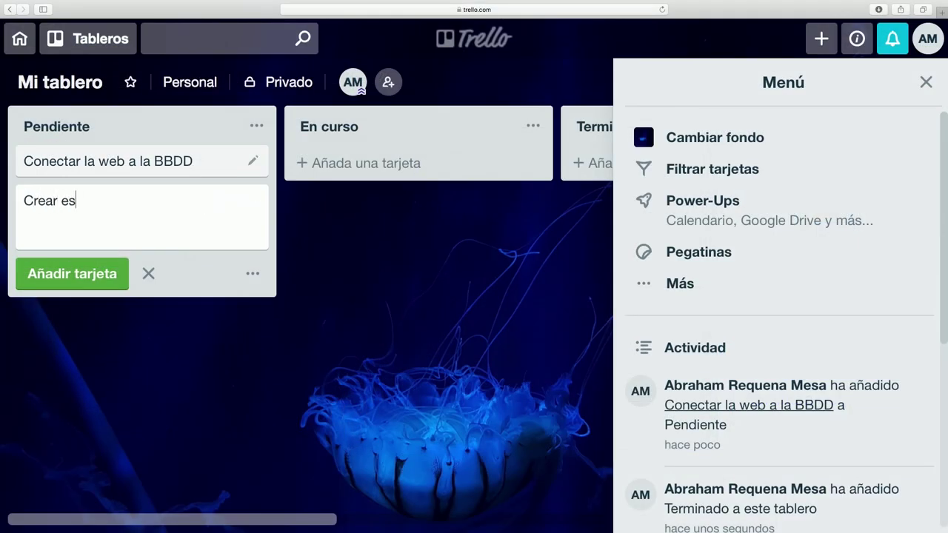
pyautogui.write('tructura BBDD')
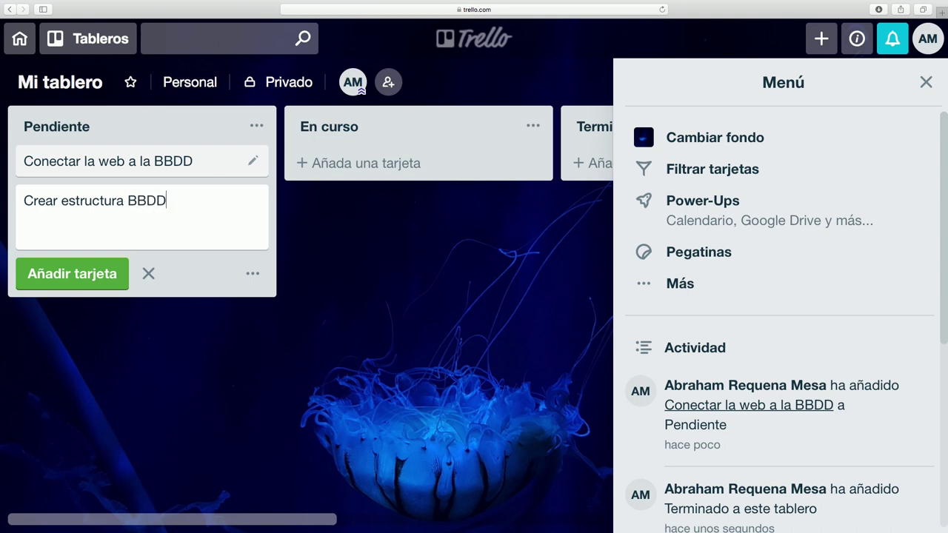
pyautogui.doubleClick(68, 200)
pyautogui.write('jode')
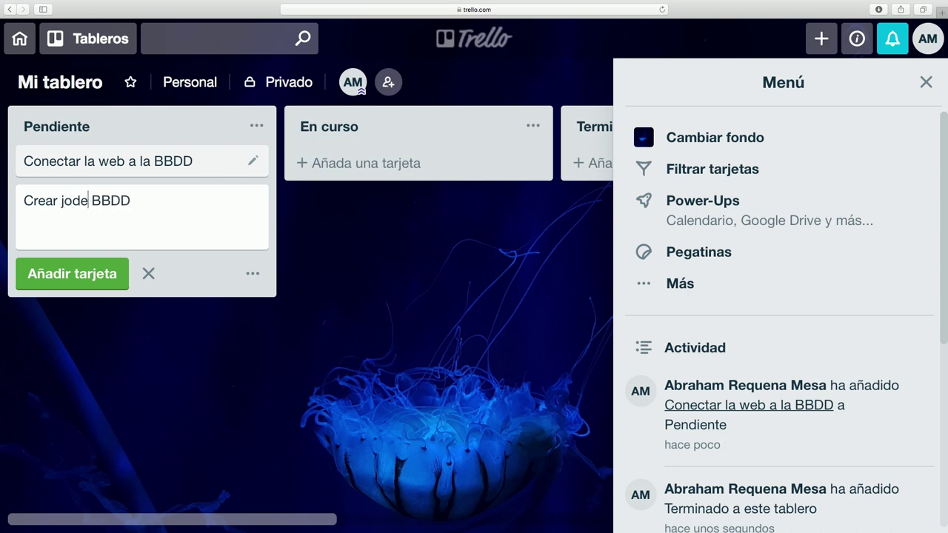
pyautogui.press('BackSpace')
pyautogui.press('BackSpace')
pyautogui.press('BackSpace')
pyautogui.press('BackSpace')
pyautogui.write('modelo')
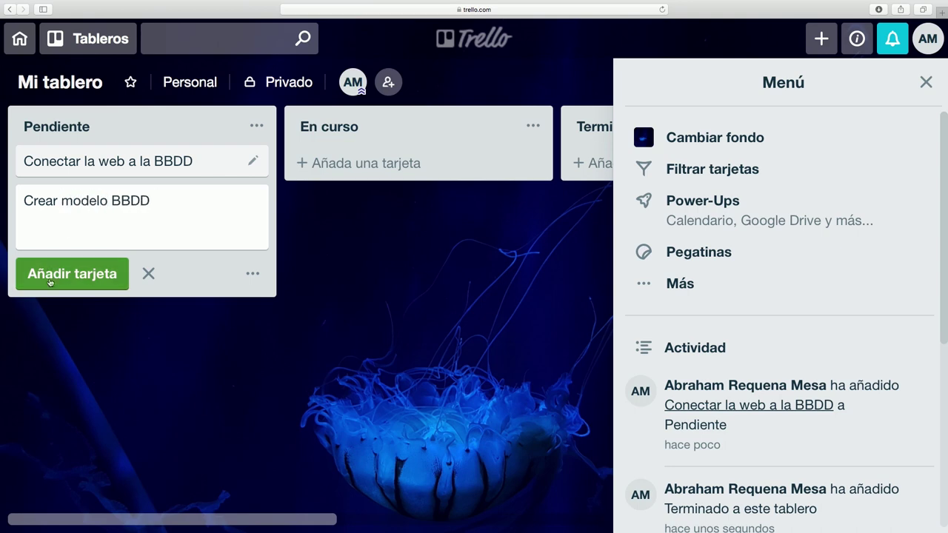
pyautogui.click(52, 287)
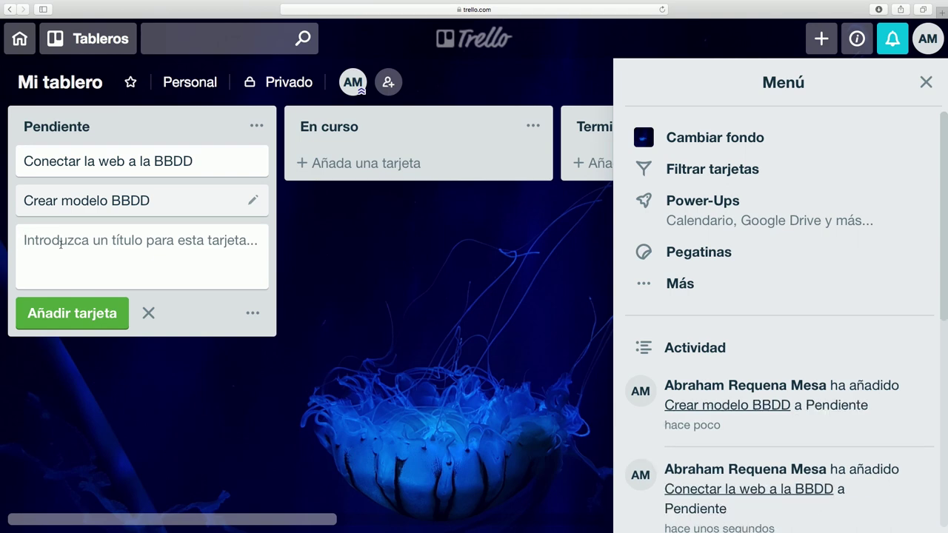
# - Add a third card to the Pendiente list titled "Crear página de login"
pyautogui.write('Crear pag')
pyautogui.press('BackSpace')
pyautogui.press('BackSpace')
pyautogui.press('dead_acute')
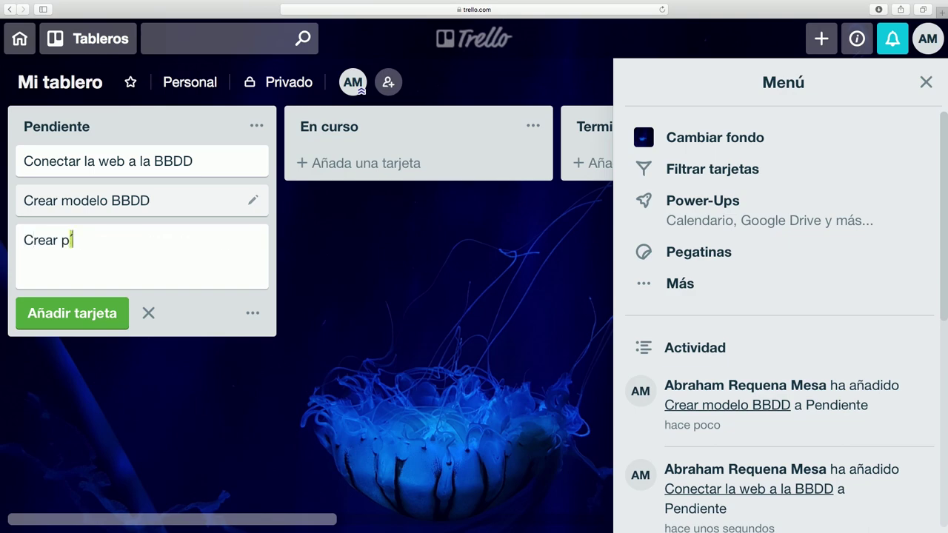
pyautogui.write('ágina de login')
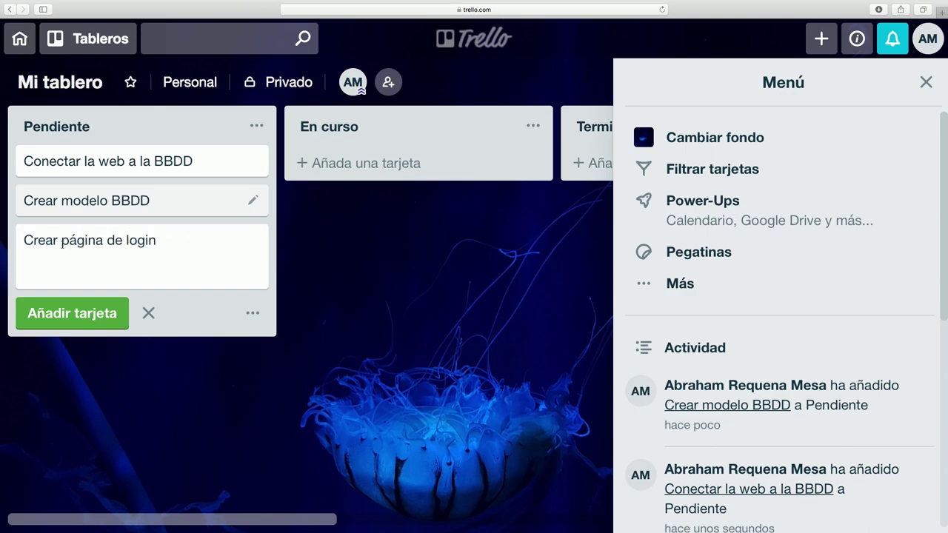
pyautogui.click(72, 312)
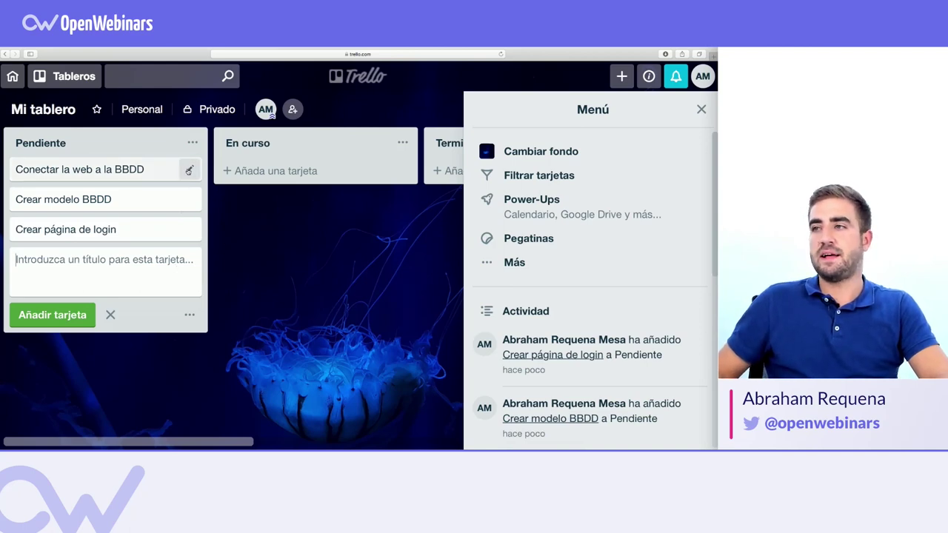
# - Assign the board's only member to the "Conectar la web a la BBDD" card through its quick edit options
pyautogui.click(189, 170)
pyautogui.click(249, 197)
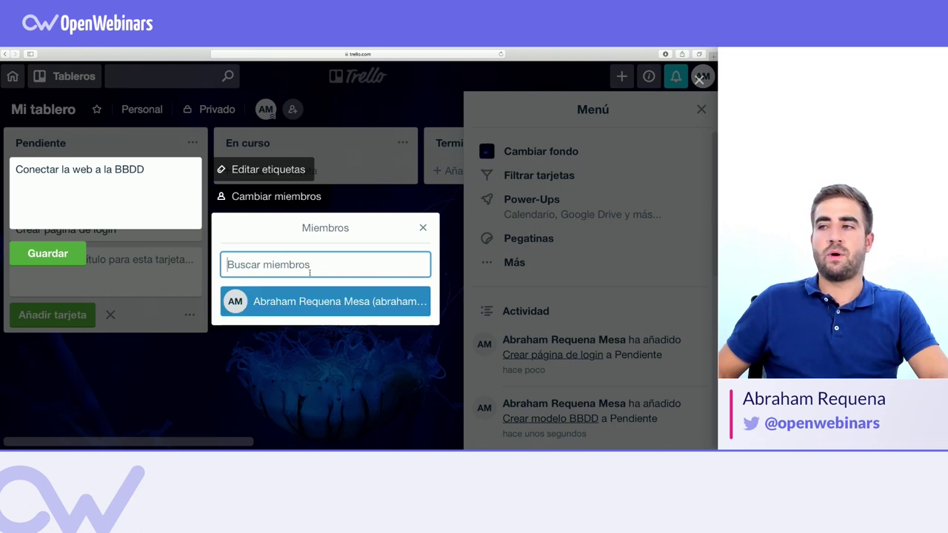
pyautogui.click(286, 304)
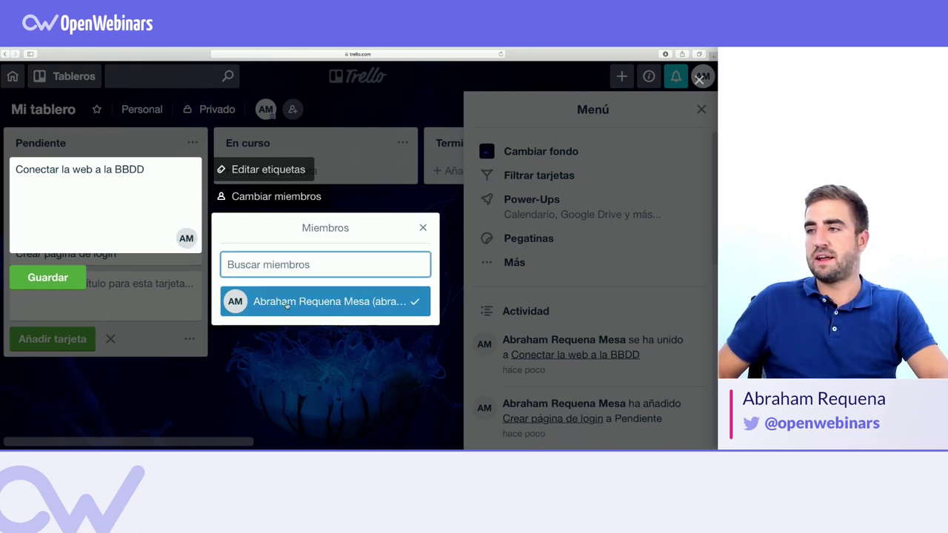
pyautogui.click(342, 207)
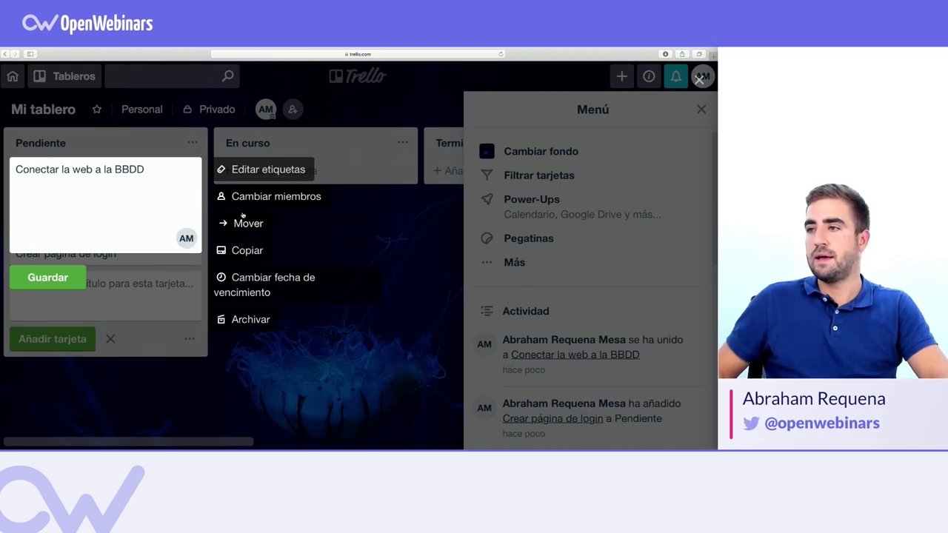
# - Set the due date of the "Conectar la web a la BBDD" card to 20/9/2018 at 12:00 and save it
pyautogui.click(244, 289)
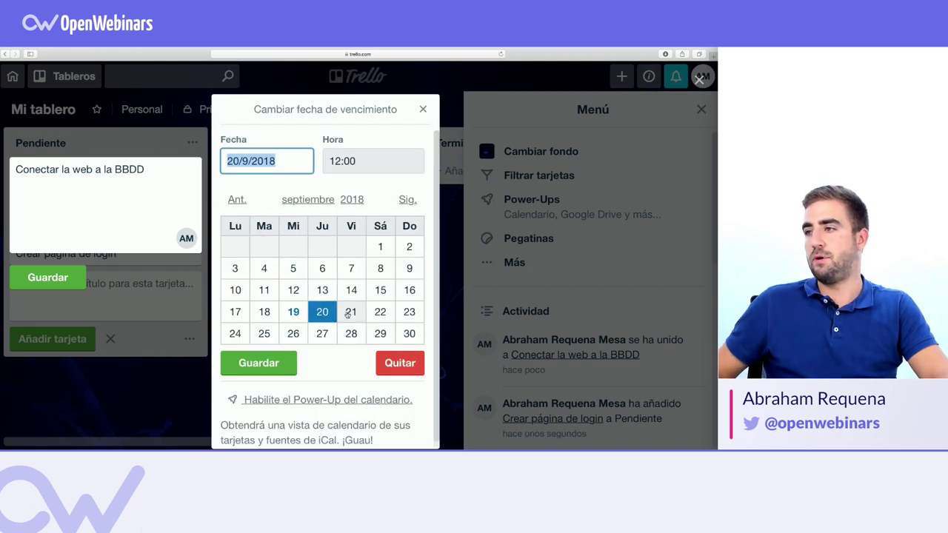
pyautogui.click(324, 312)
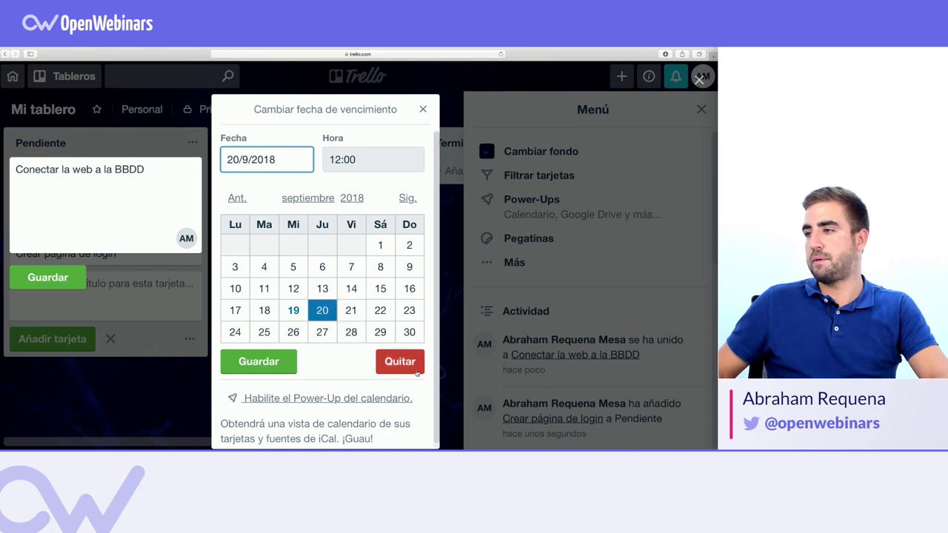
pyautogui.click(254, 362)
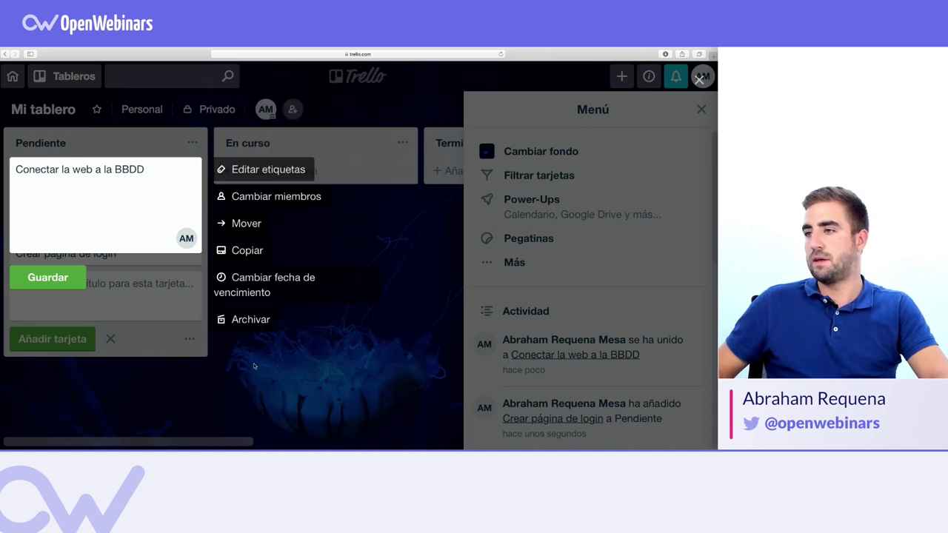
# - Save the "Conectar la web a la BBDD" card and move it from Pendiente through En curso into the Terminado list
pyautogui.click(47, 277)
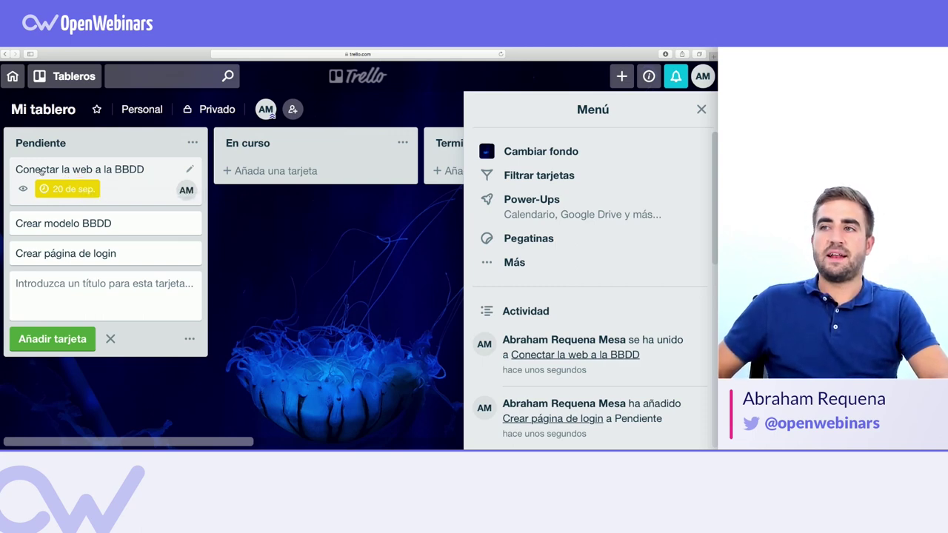
pyautogui.moveTo(37, 168); pyautogui.dragTo(204, 168)
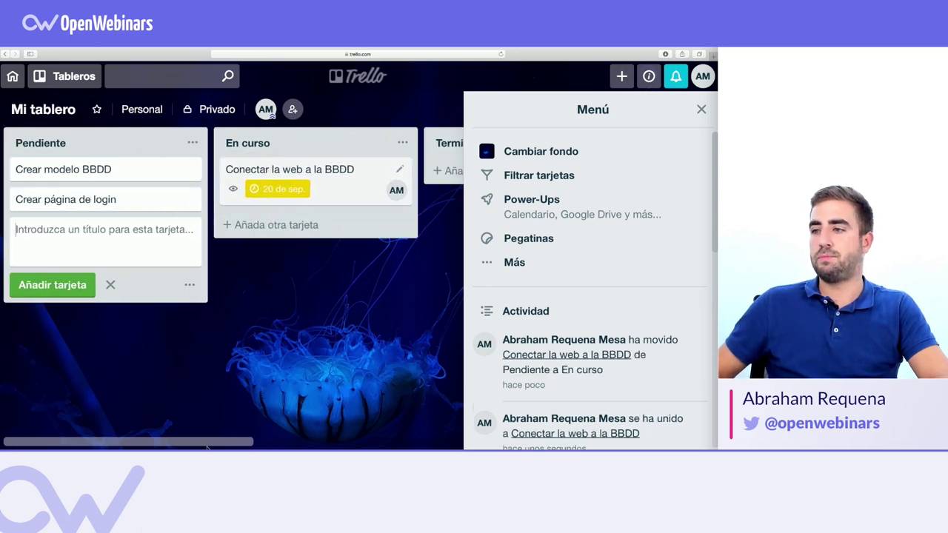
pyautogui.moveTo(207, 444); pyautogui.dragTo(305, 445)
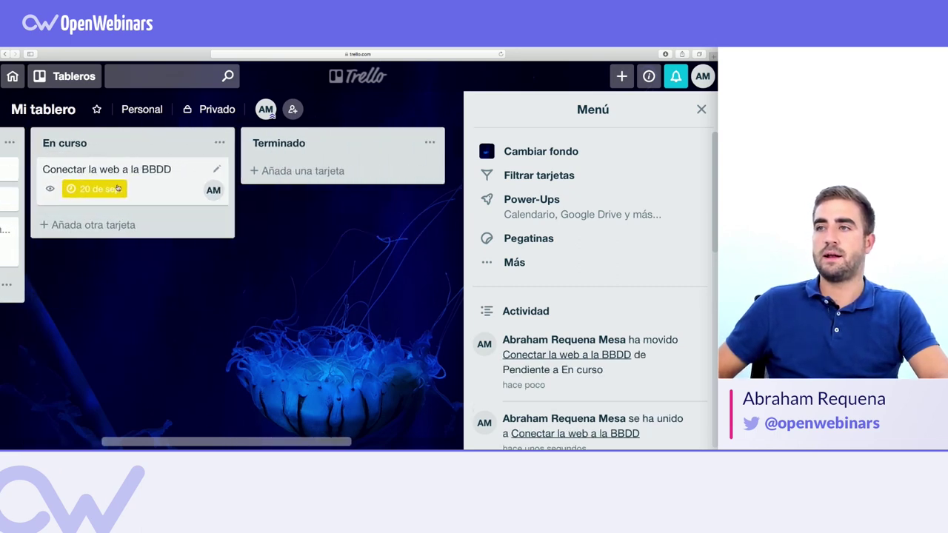
pyautogui.moveTo(77, 170); pyautogui.dragTo(250, 169)
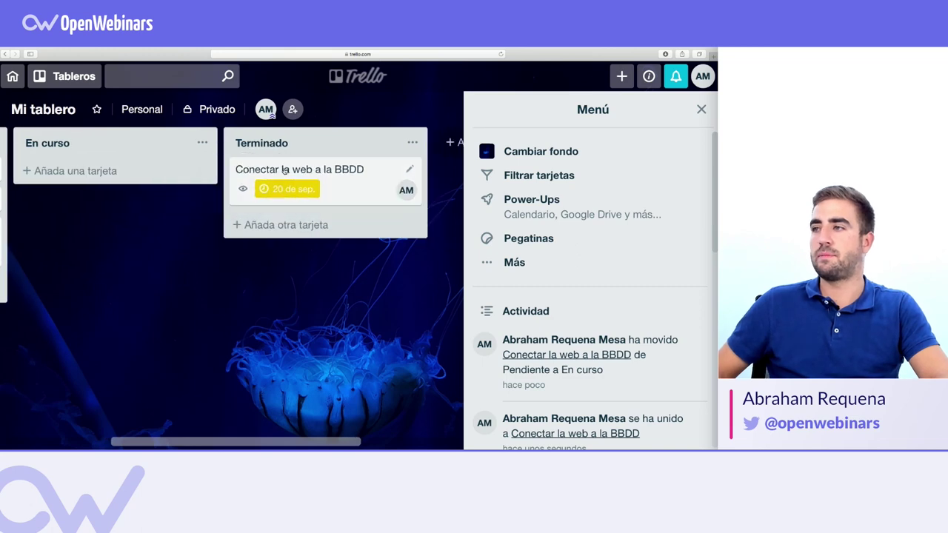
# - Archive the "Conectar la web a la BBDD" card from the Terminado list
pyautogui.click(408, 171)
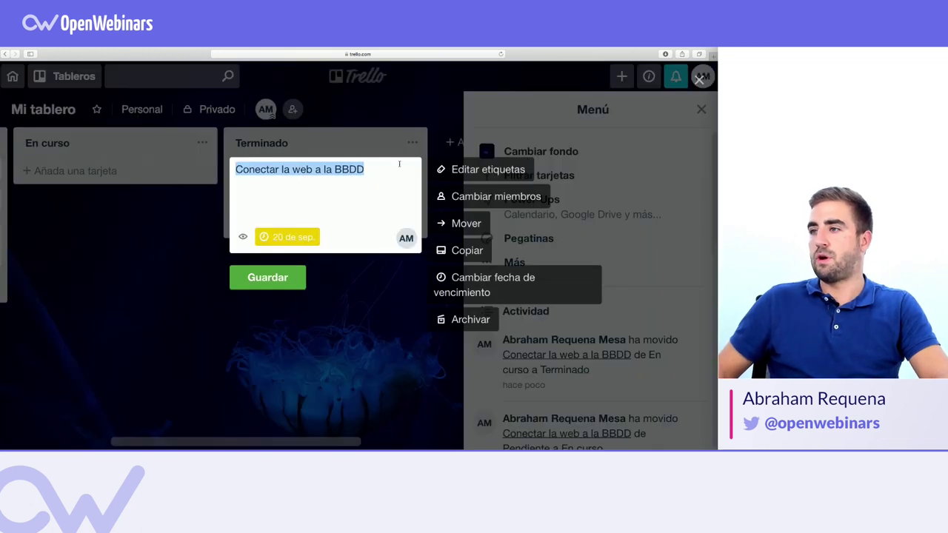
pyautogui.click(463, 319)
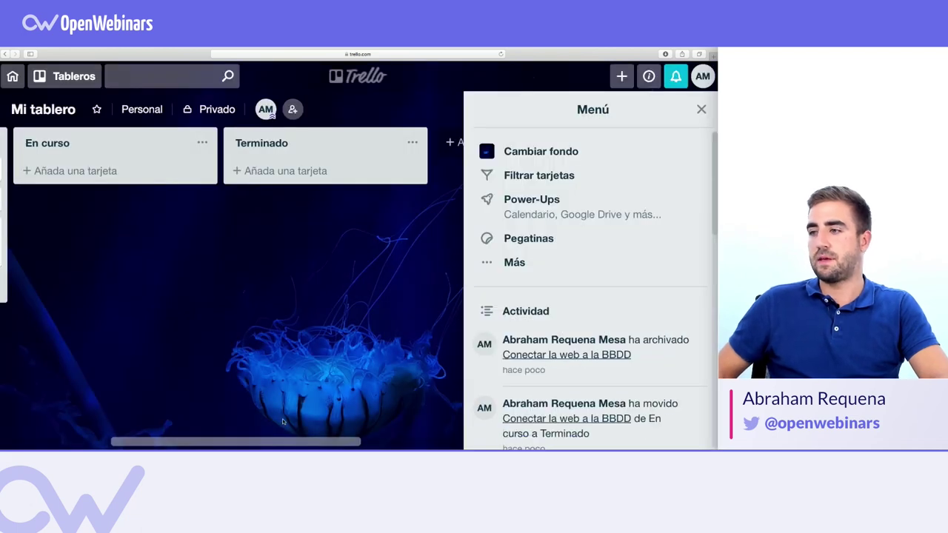
pyautogui.moveTo(261, 444); pyautogui.dragTo(131, 445)
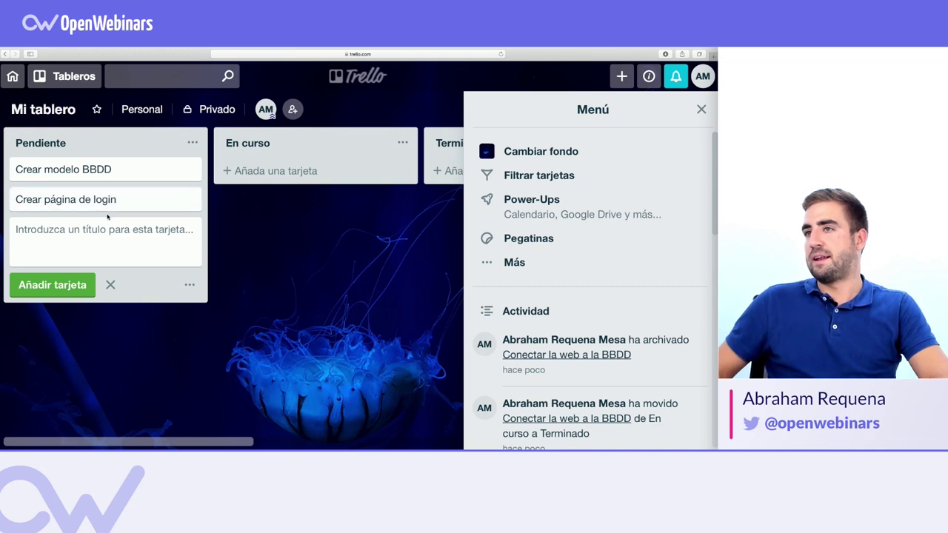
# - Review the board's activity history back to the creation of the board
pyautogui.scroll(-5, 527, 282)
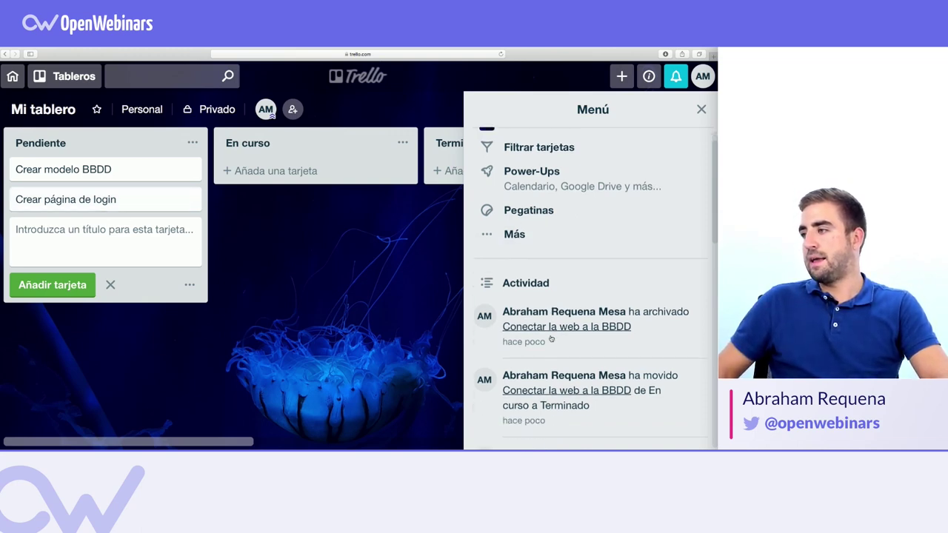
pyautogui.scroll(-8, 551, 338)
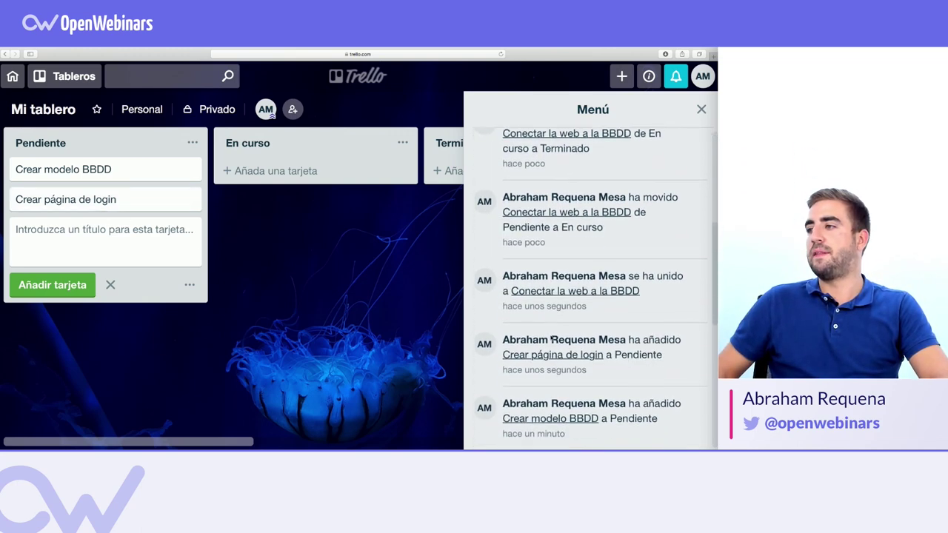
pyautogui.scroll(-1, 550, 339)
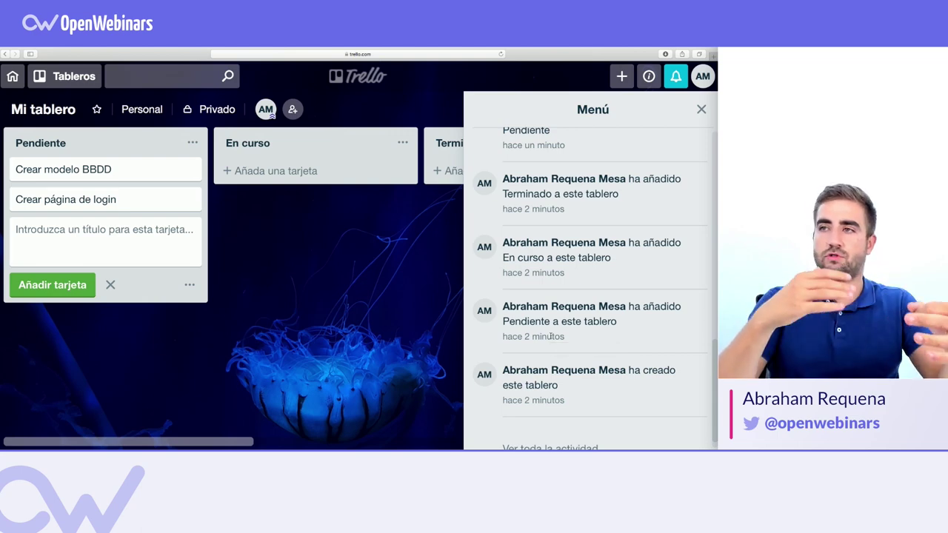
pyautogui.scroll(1, 550, 337)
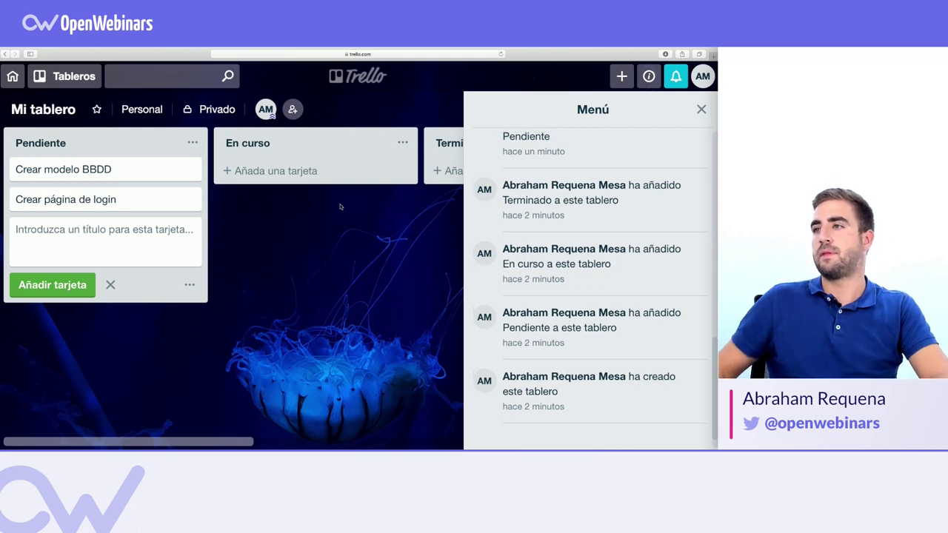
# - Examine the board's options for inviting members, changing visibility and adding the board to a team
pyautogui.click(294, 109)
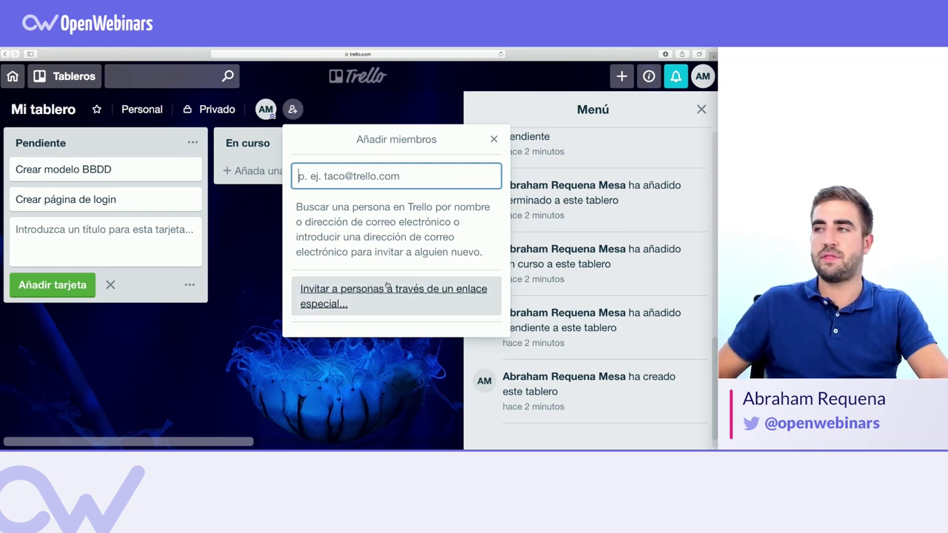
pyautogui.click(492, 140)
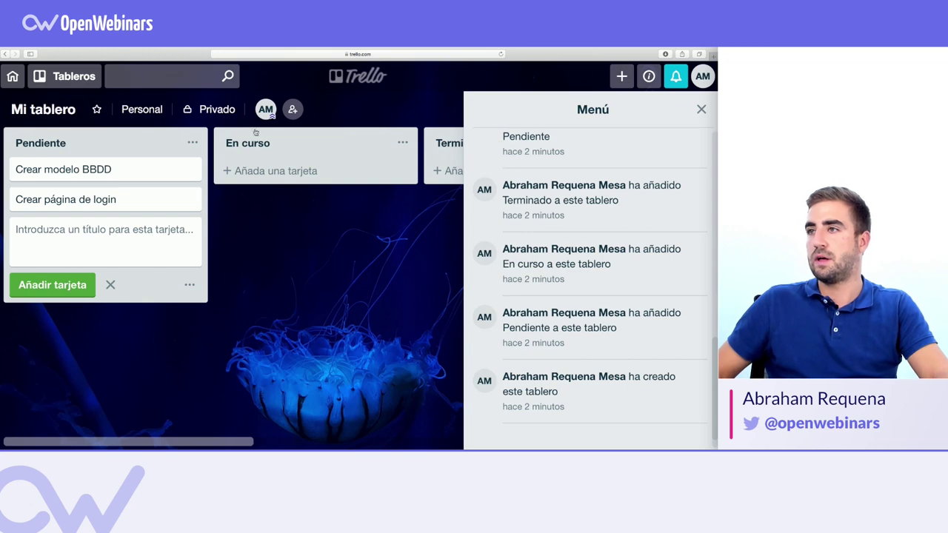
pyautogui.click(201, 111)
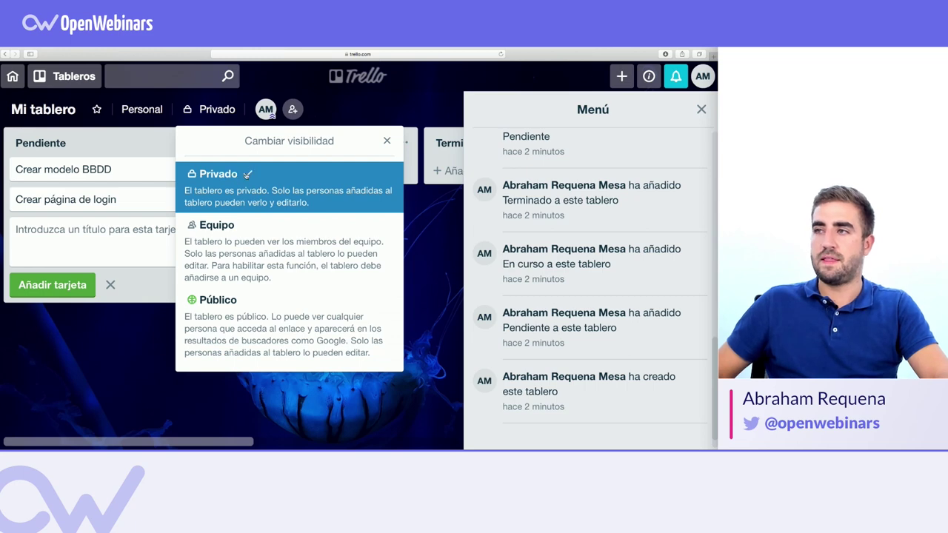
pyautogui.click(153, 116)
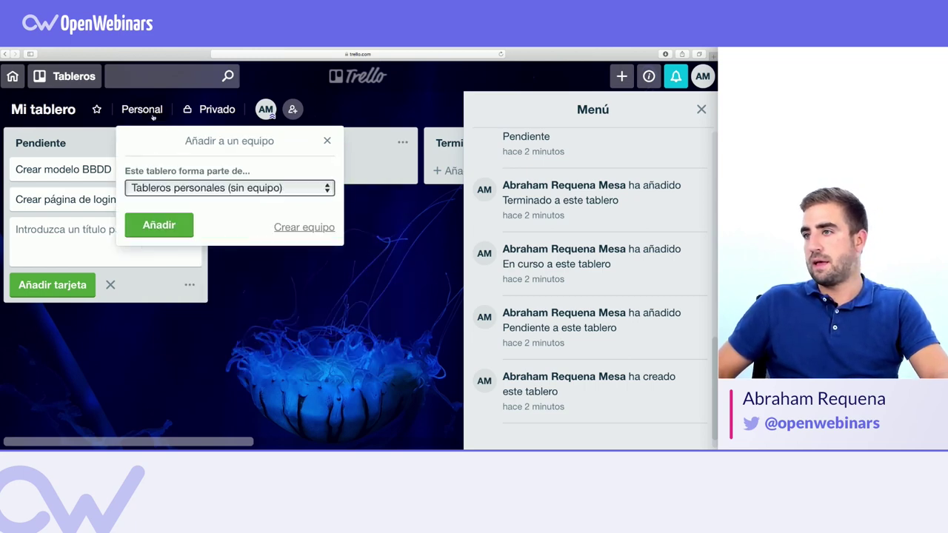
pyautogui.click(405, 358)
# - Look through the board's additional options, such as archived items, copying, exporting and the board link
pyautogui.scroll(10, 525, 243)
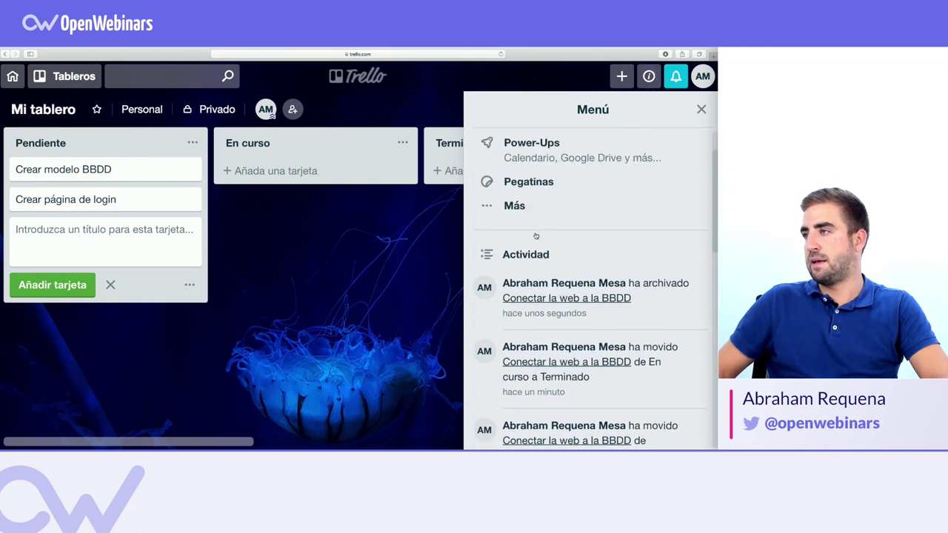
pyautogui.scroll(2, 535, 235)
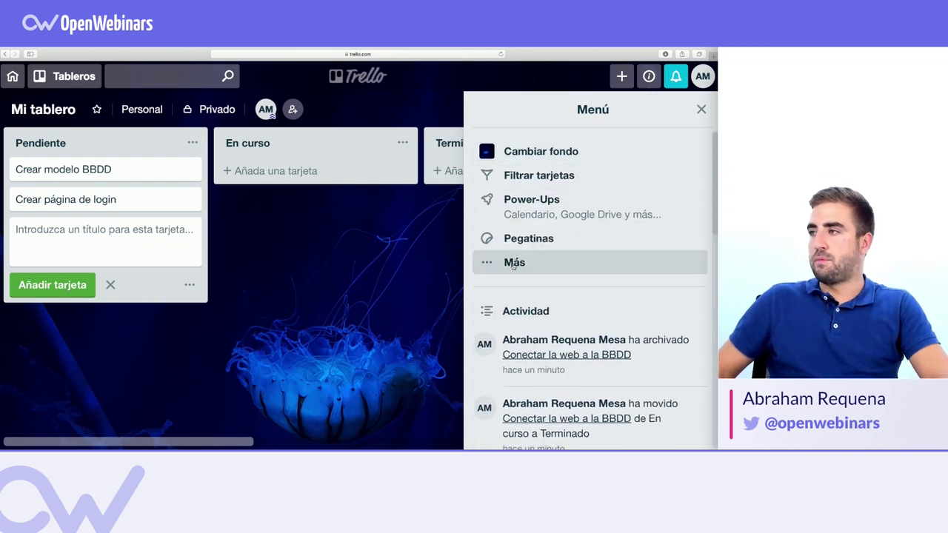
pyautogui.click(522, 260)
pyautogui.scroll(-2, 526, 270)
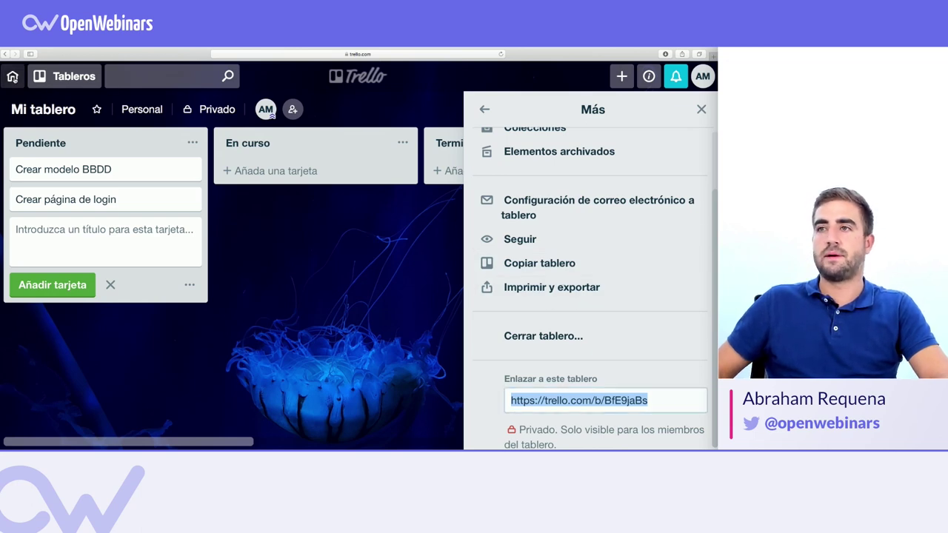
# - Create a team named "Mi equipo" from the home page, leaving its description empty
pyautogui.click(12, 77)
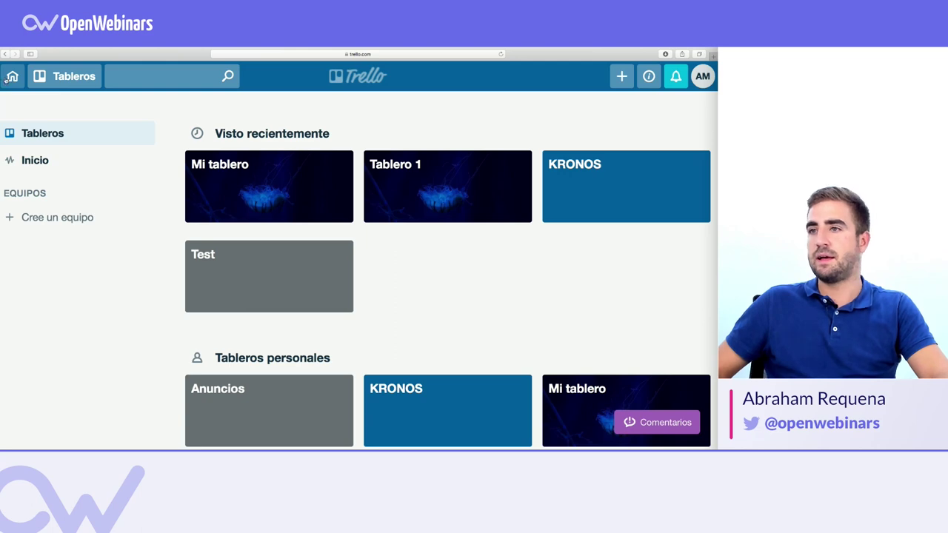
pyautogui.click(35, 222)
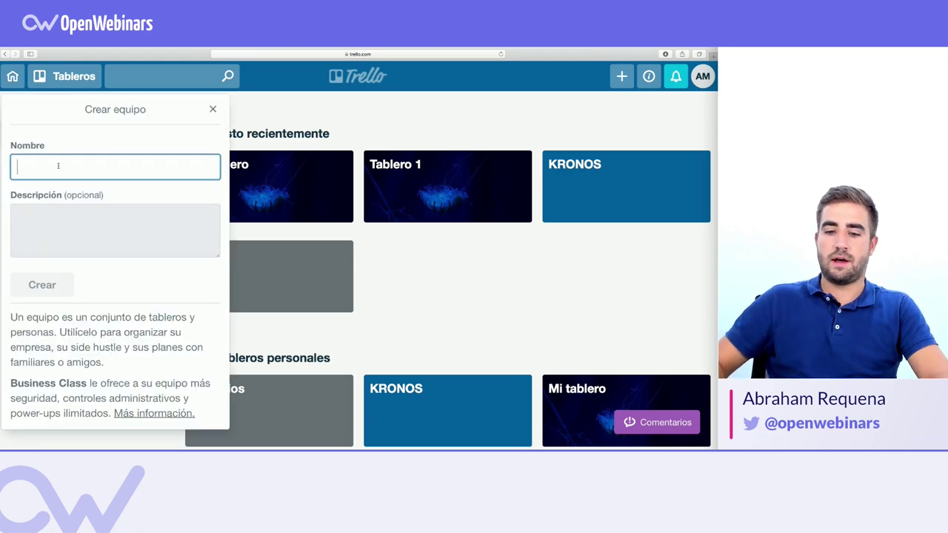
pyautogui.write('Mi equipo')
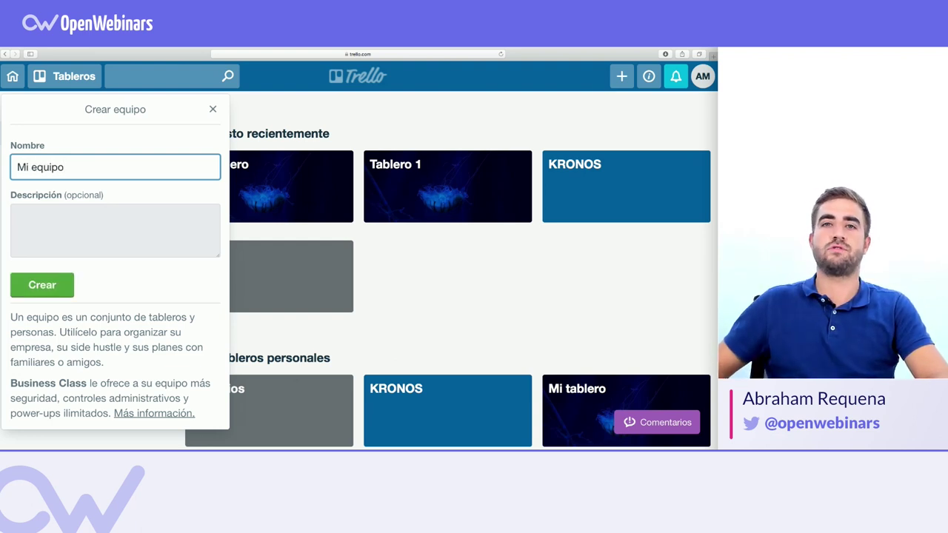
pyautogui.click(62, 222)
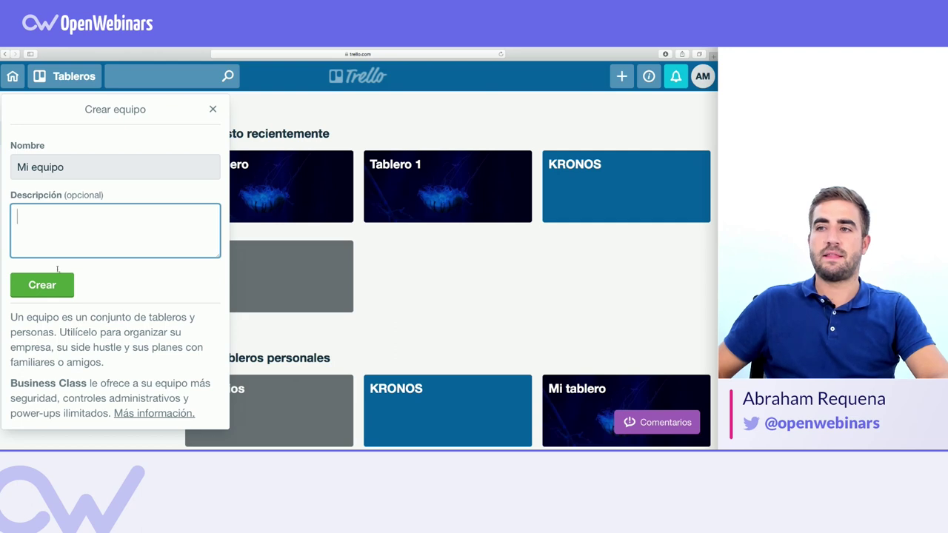
pyautogui.click(37, 294)
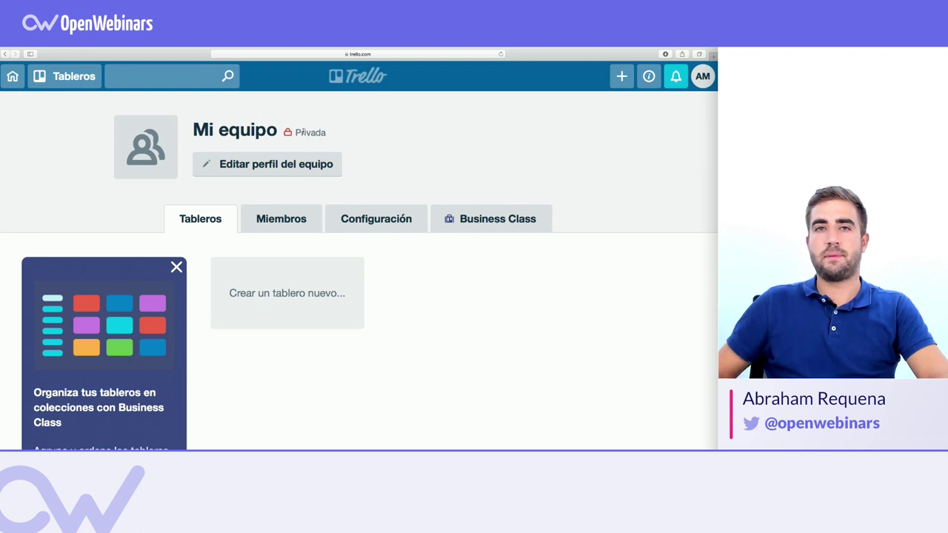
# - Examine the boards and members pages of the "Mi equipo" team
pyautogui.scroll(-3, 301, 132)
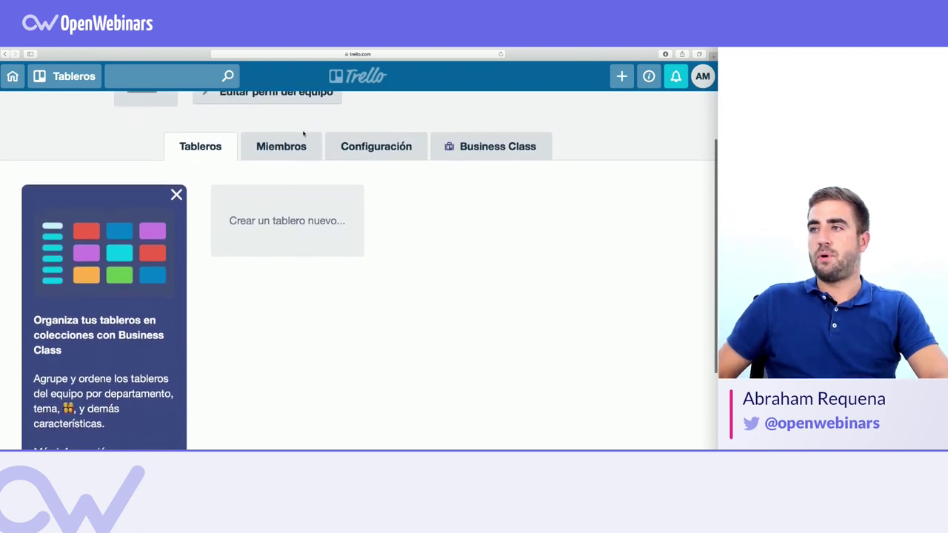
pyautogui.scroll(-1, 303, 134)
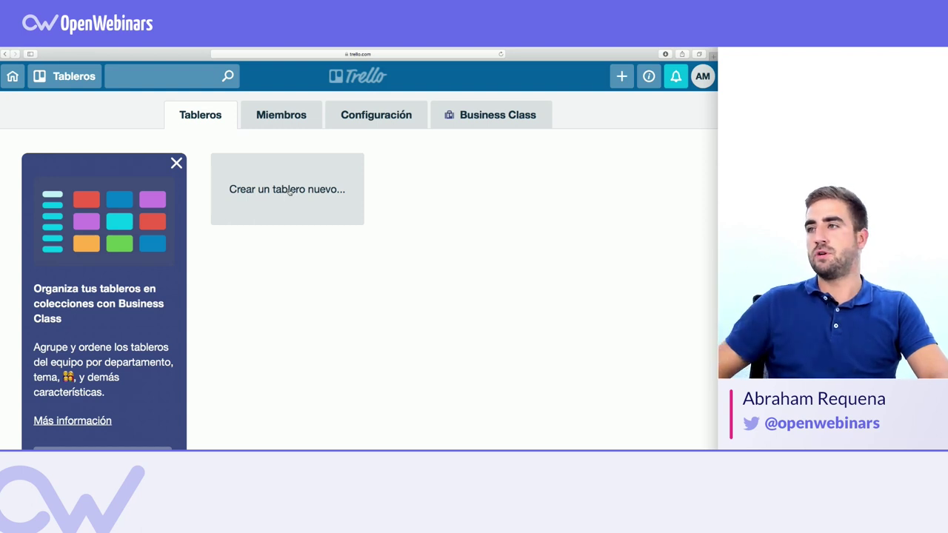
pyautogui.click(256, 110)
pyautogui.scroll(-2, 295, 272)
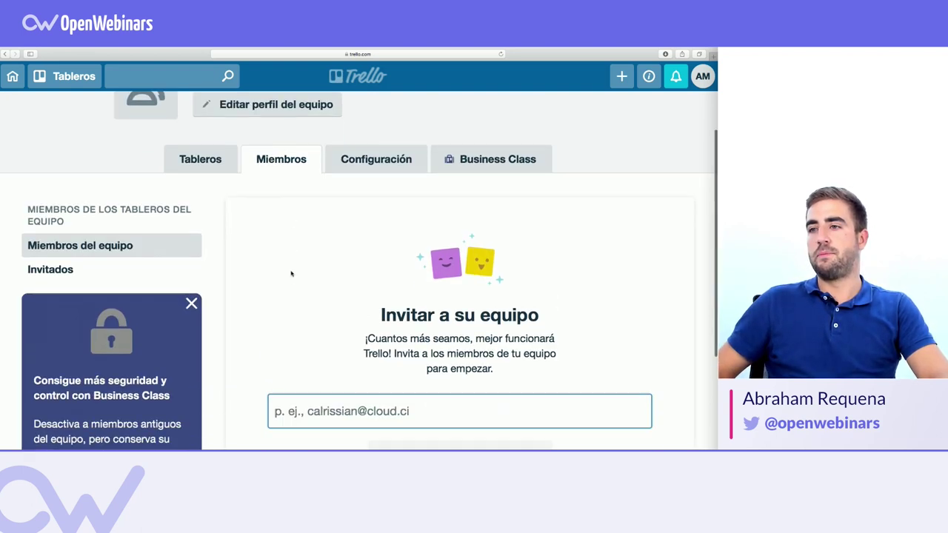
pyautogui.scroll(-2, 292, 273)
pyautogui.scroll(4, 292, 271)
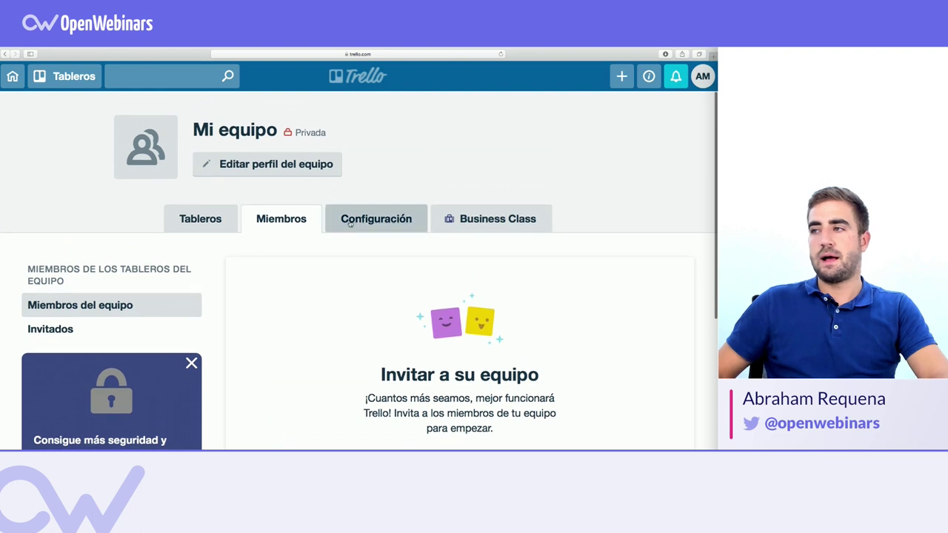
# - Examine the team's settings for visibility, Slack linking and the Business Class restrictions
pyautogui.click(349, 220)
pyautogui.scroll(-3, 351, 223)
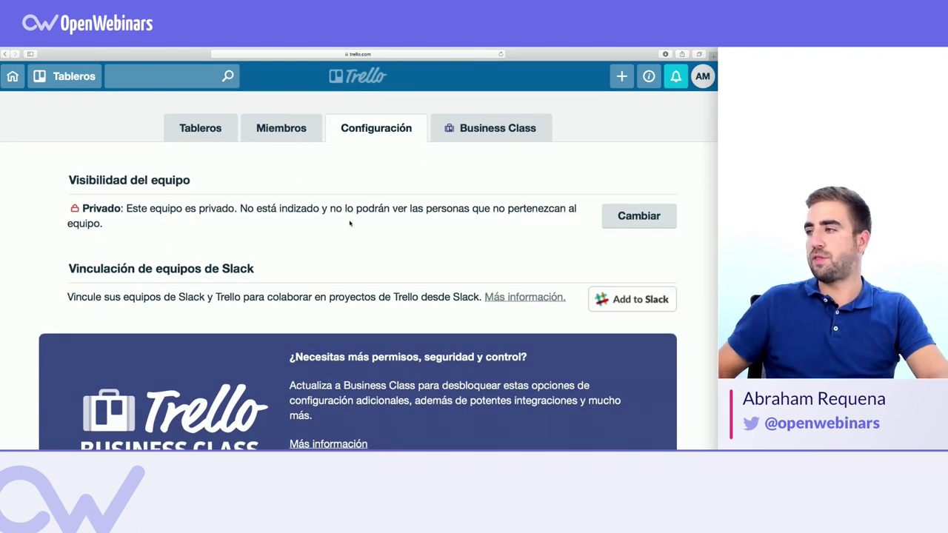
pyautogui.moveTo(72, 297); pyautogui.dragTo(572, 297)
pyautogui.click(125, 294)
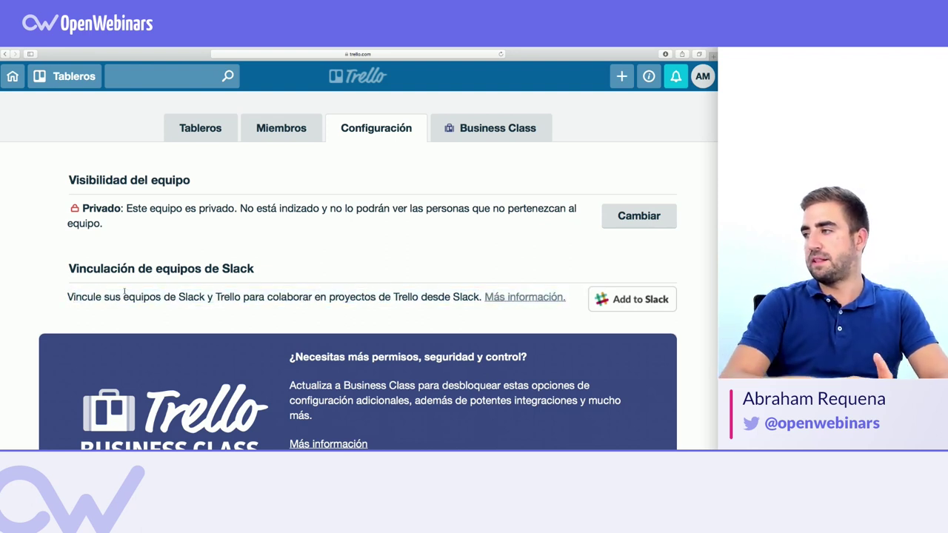
pyautogui.scroll(-5, 43, 309)
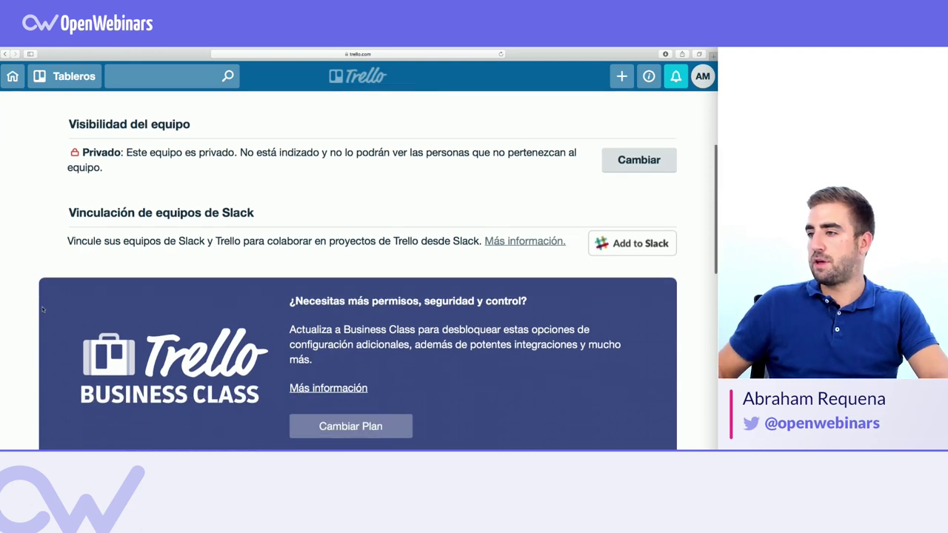
pyautogui.scroll(-3, 42, 310)
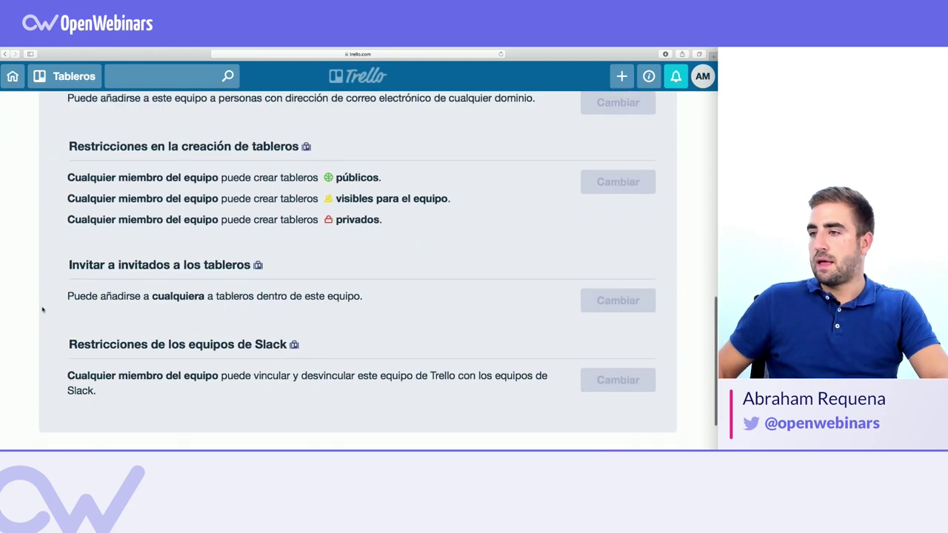
pyautogui.scroll(10, 42, 309)
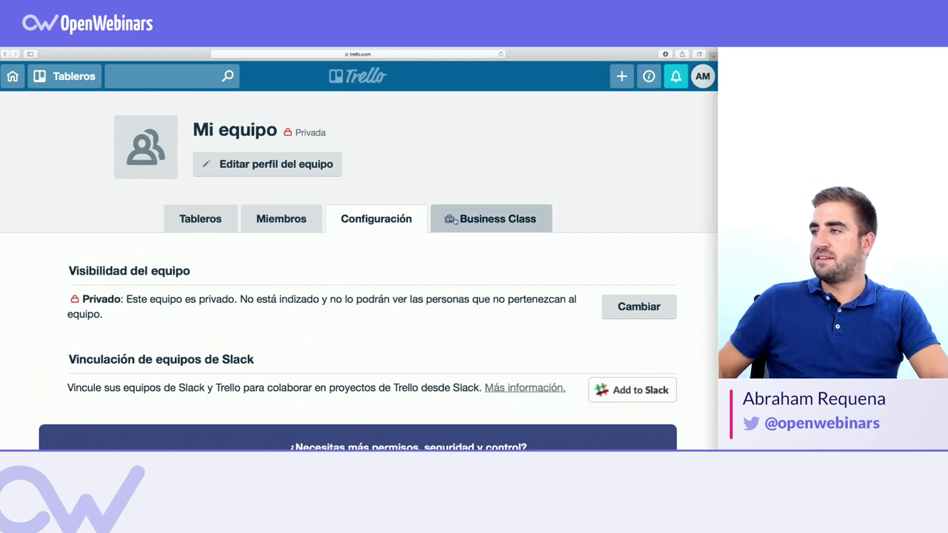
# - Review the Business Class benefits and subscription form for the team
pyautogui.click(493, 218)
pyautogui.scroll(-7, 34, 332)
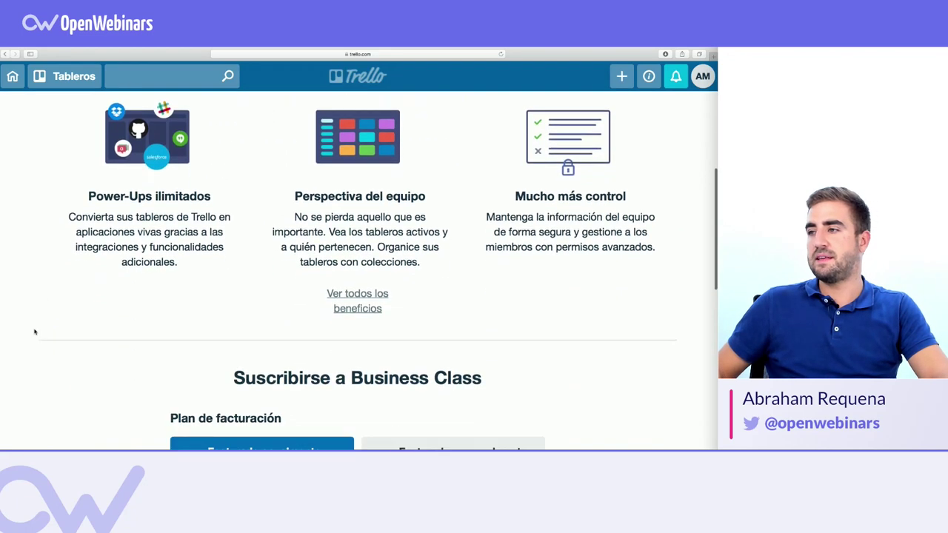
pyautogui.scroll(-3, 34, 332)
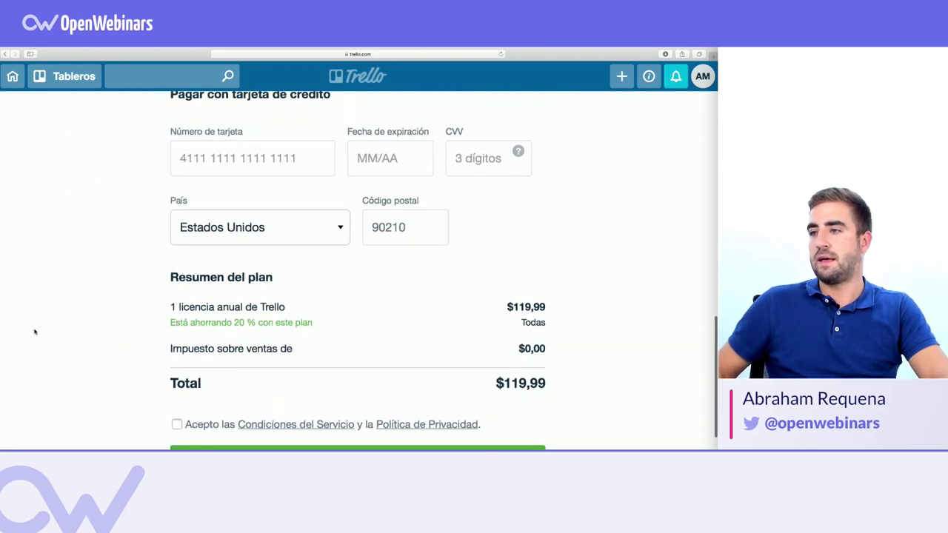
pyautogui.scroll(10, 34, 331)
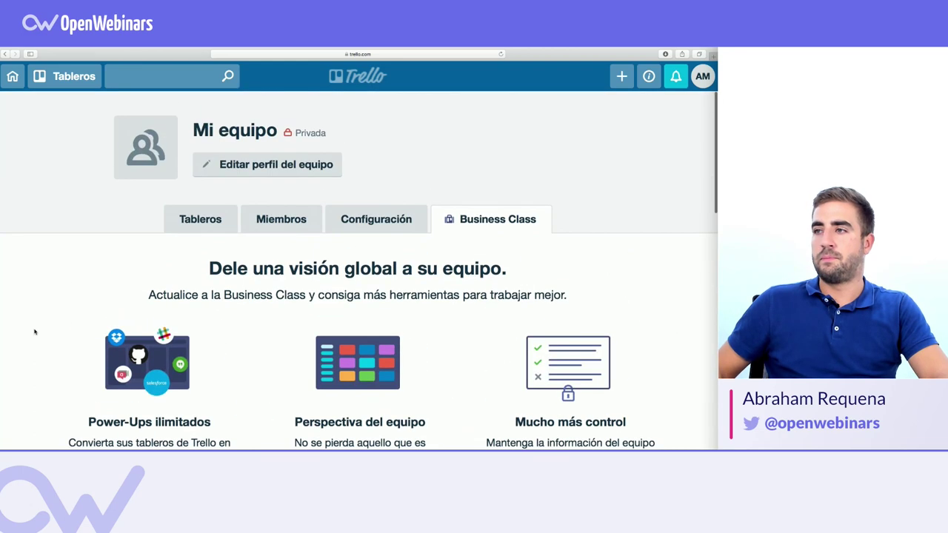
# - Start a new board for "Mi equipo", inspect its visibility options, and close the form without creating the board
pyautogui.click(182, 220)
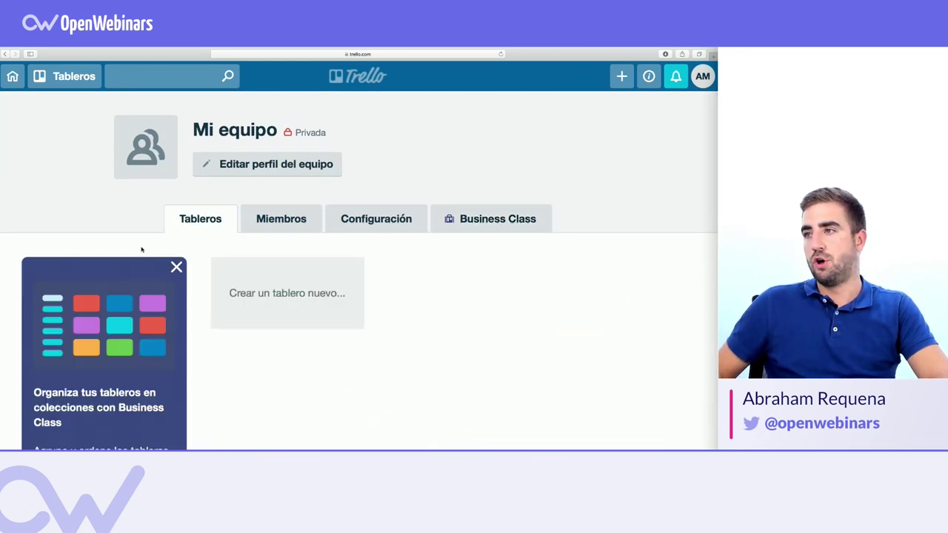
pyautogui.click(271, 291)
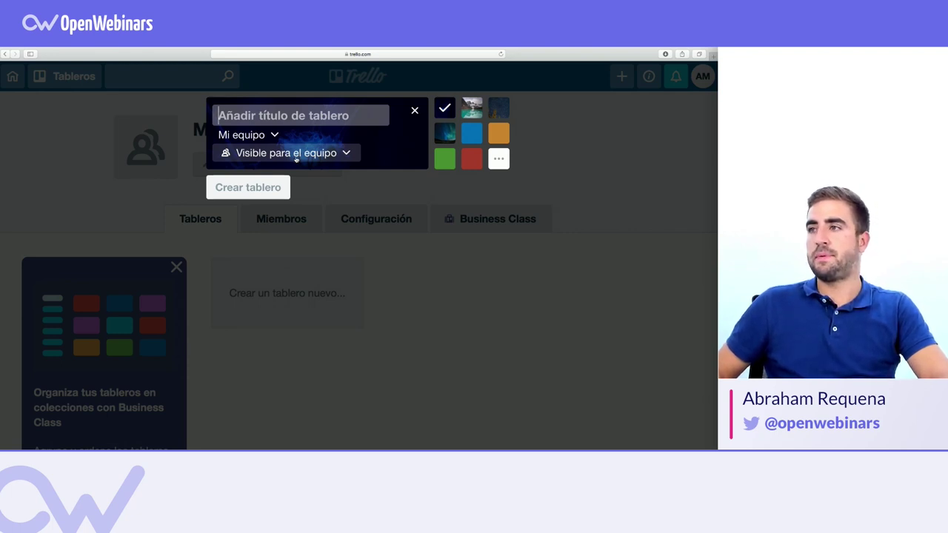
pyautogui.click(257, 152)
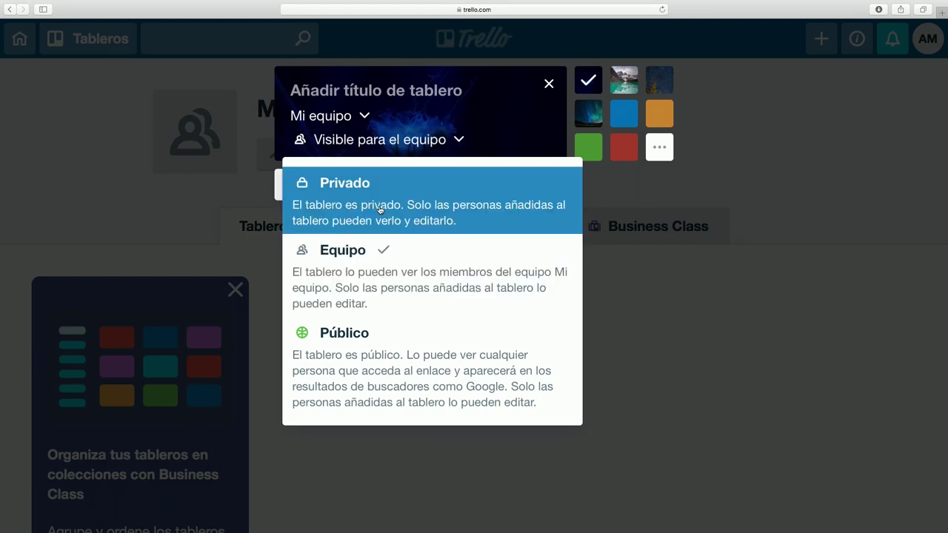
pyautogui.click(640, 302)
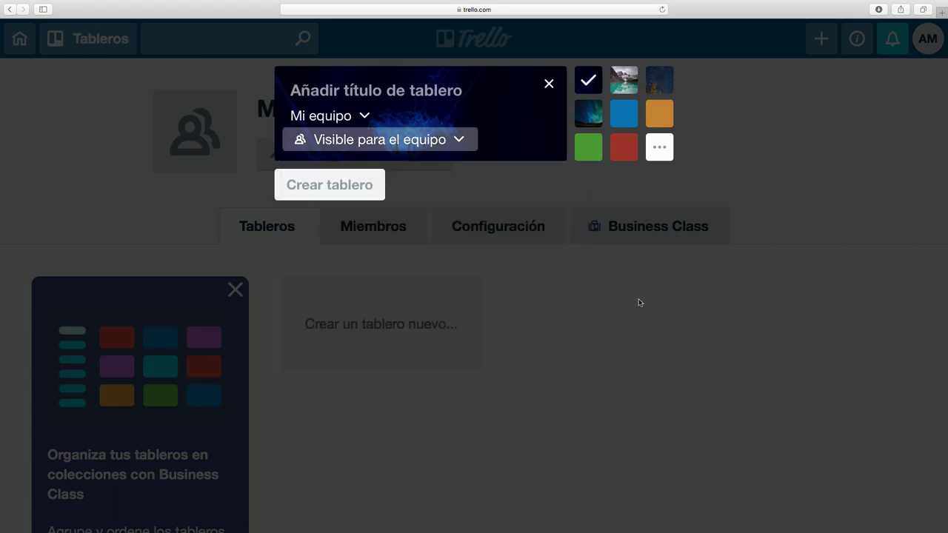
pyautogui.click(549, 83)
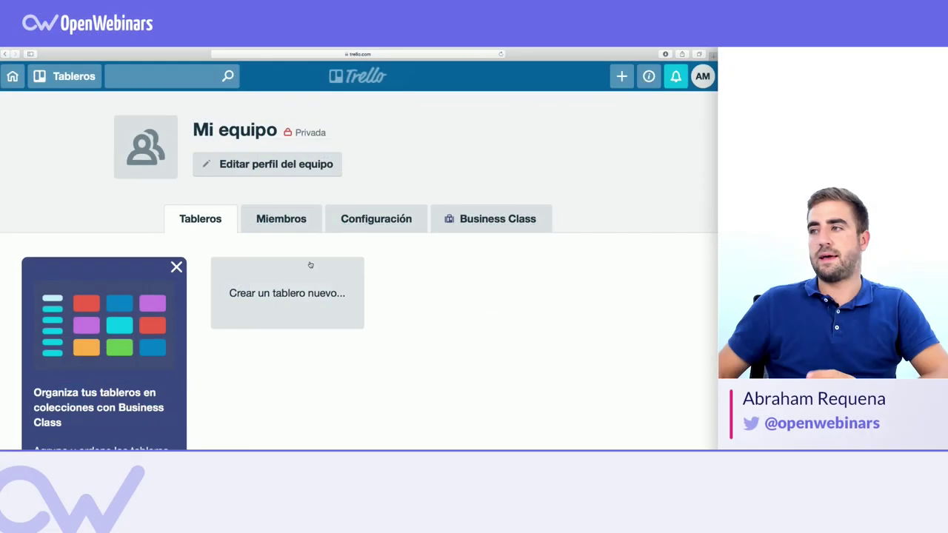